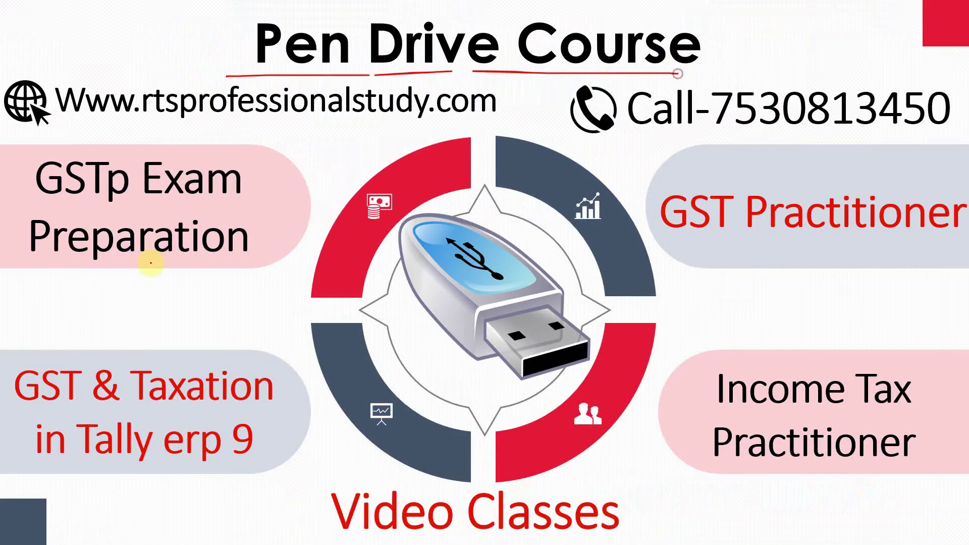
# Draw red ink strokes across the left course boxes and under the phone number and website
pyautogui.moveTo(108, 177); pyautogui.dragTo(255, 474)
pyautogui.moveTo(232, 386); pyautogui.dragTo(301, 232)
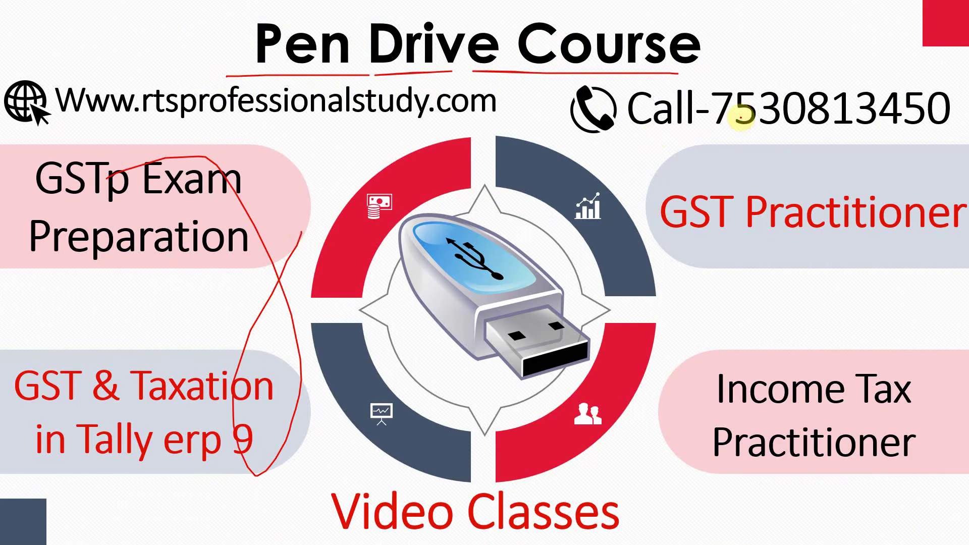
pyautogui.moveTo(651, 134); pyautogui.dragTo(875, 121)
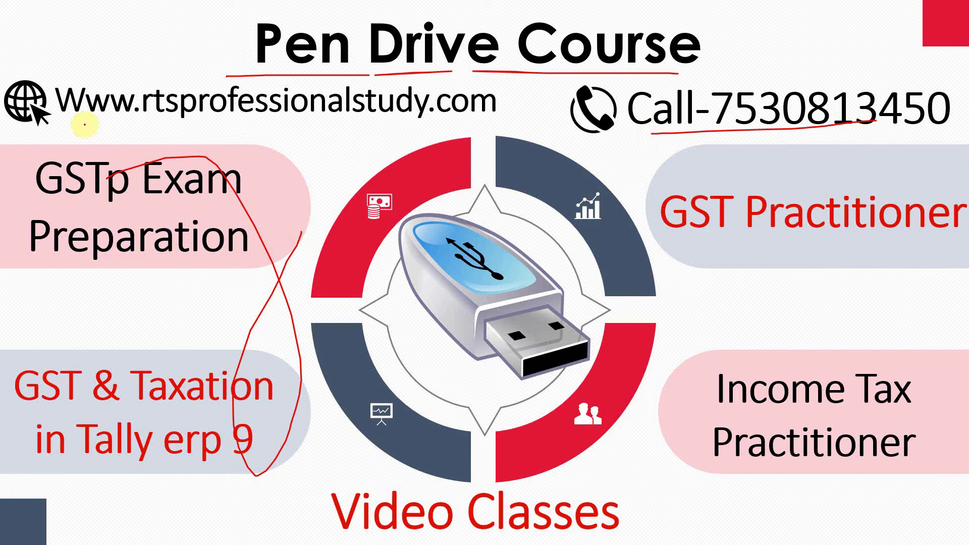
pyautogui.moveTo(82, 123)
pyautogui.mouseDown()
pyautogui.moveTo(465, 120)
pyautogui.moveTo(658, 434)
pyautogui.moveTo(608, 443)
pyautogui.mouseUp()
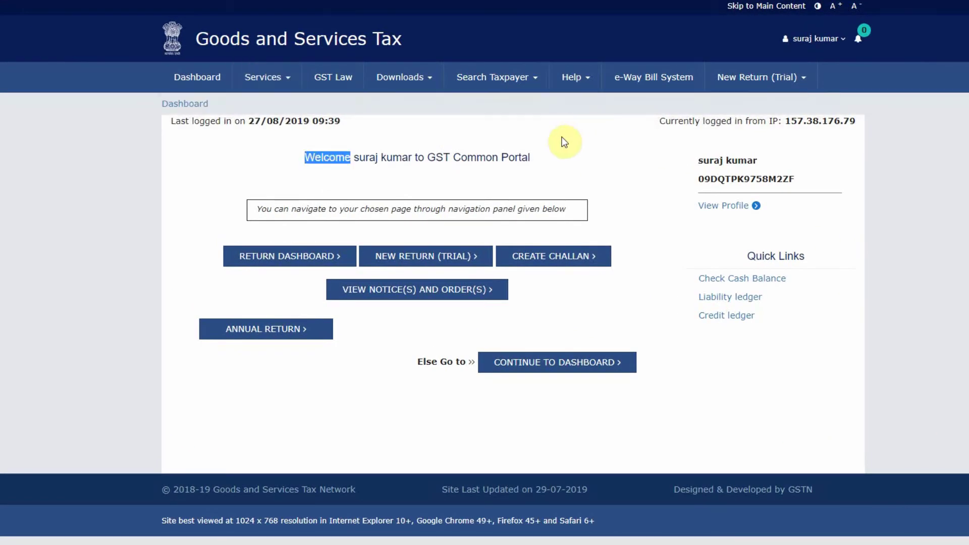
pyautogui.moveTo(517, 105)
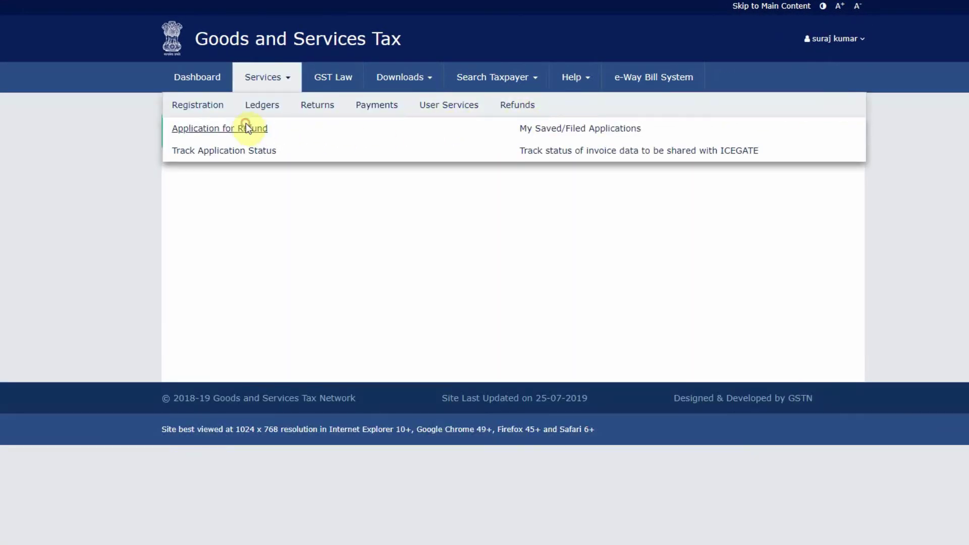
# Start a new refund application and choose the Inverted Tax Structure refund type
pyautogui.click(244, 128)
pyautogui.scroll(-3, 588, 301)
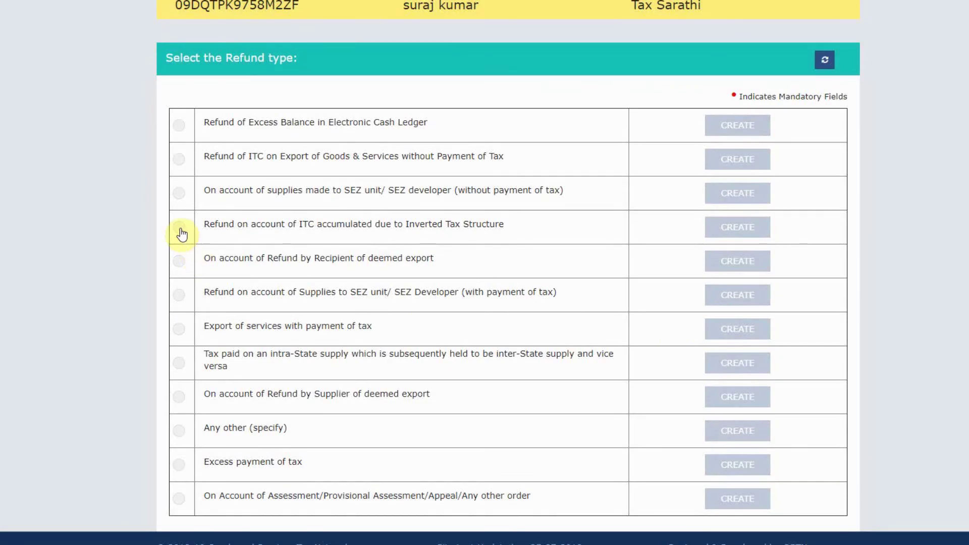
pyautogui.click(179, 227)
# Set the period to FY 2017-18, October to March, and create the application
pyautogui.scroll(-3, 410, 223)
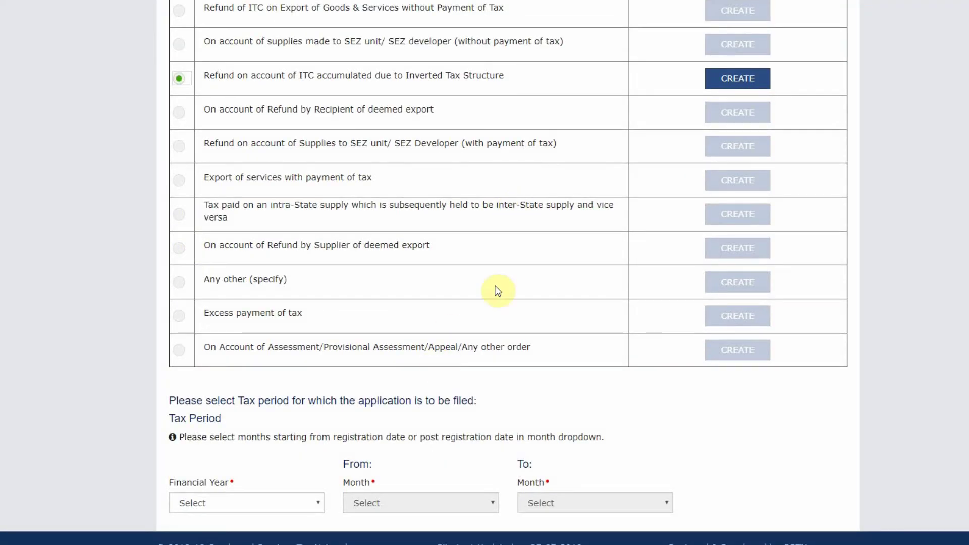
pyautogui.click(226, 504)
pyautogui.click(197, 544)
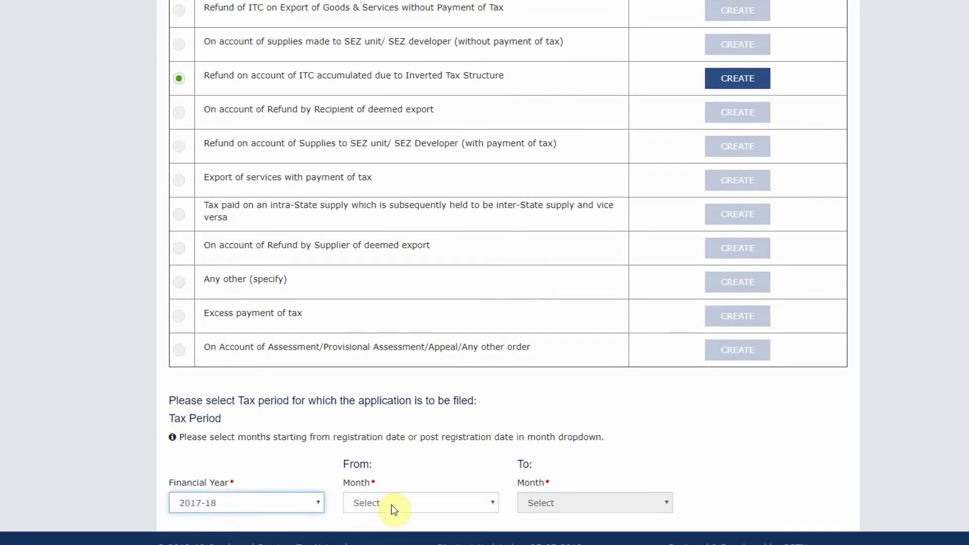
pyautogui.click(391, 503)
pyautogui.click(373, 530)
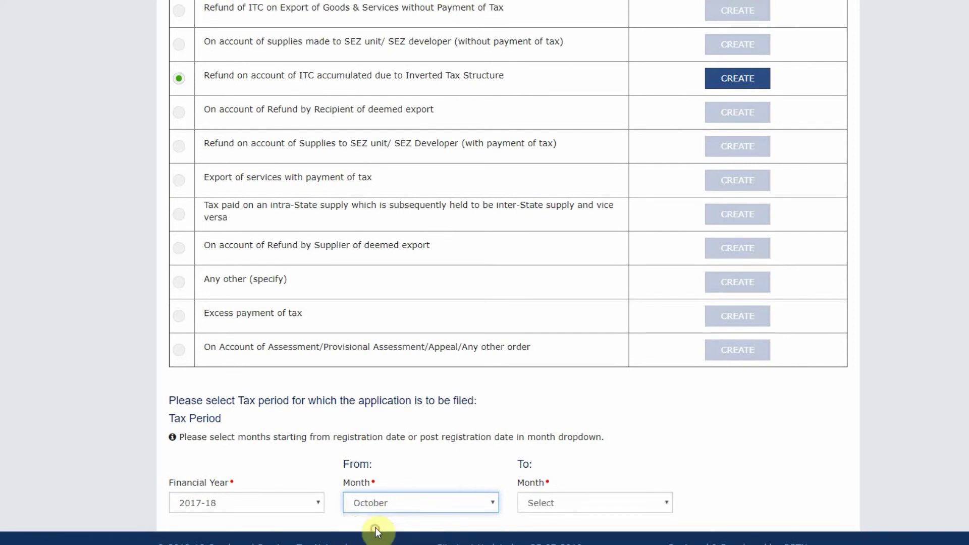
pyautogui.click(555, 500)
pyautogui.click(573, 471)
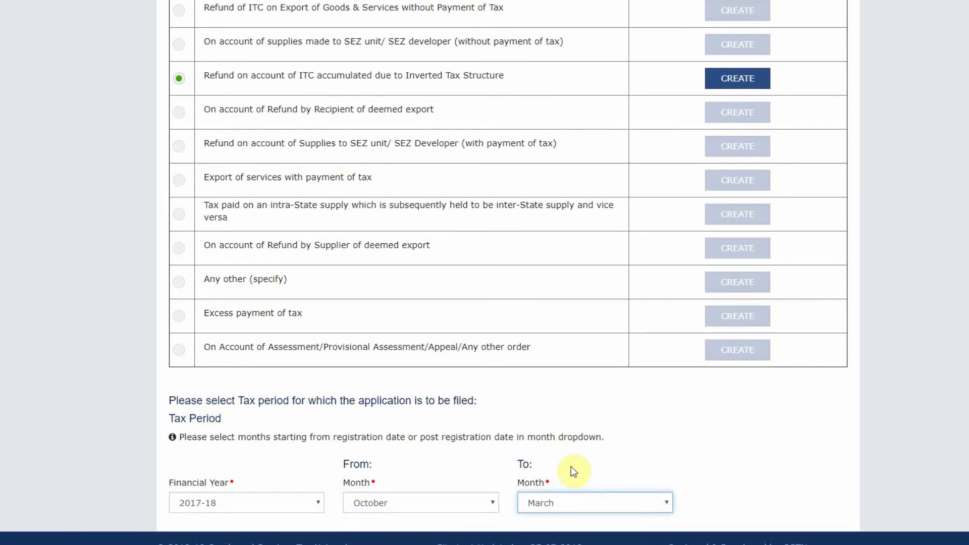
pyautogui.scroll(3, 755, 256)
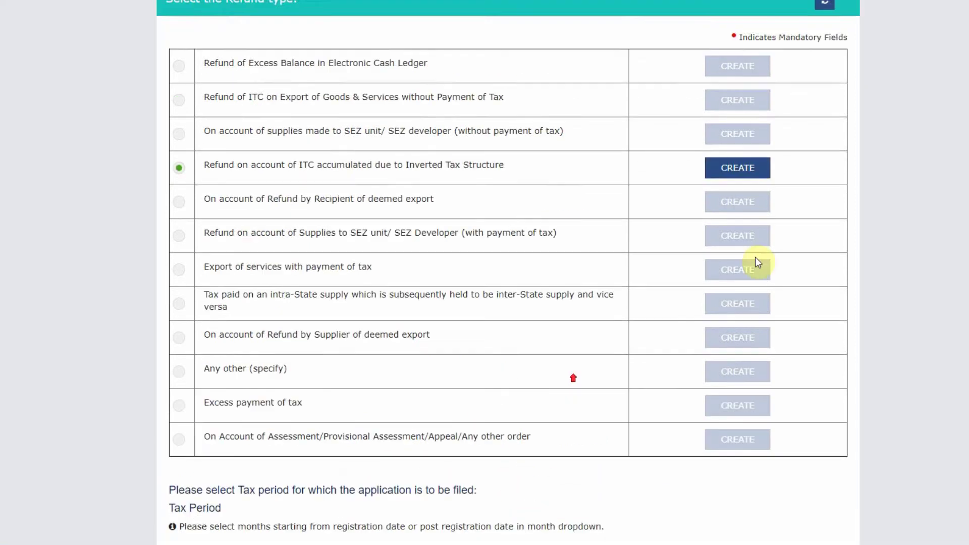
pyautogui.click(739, 202)
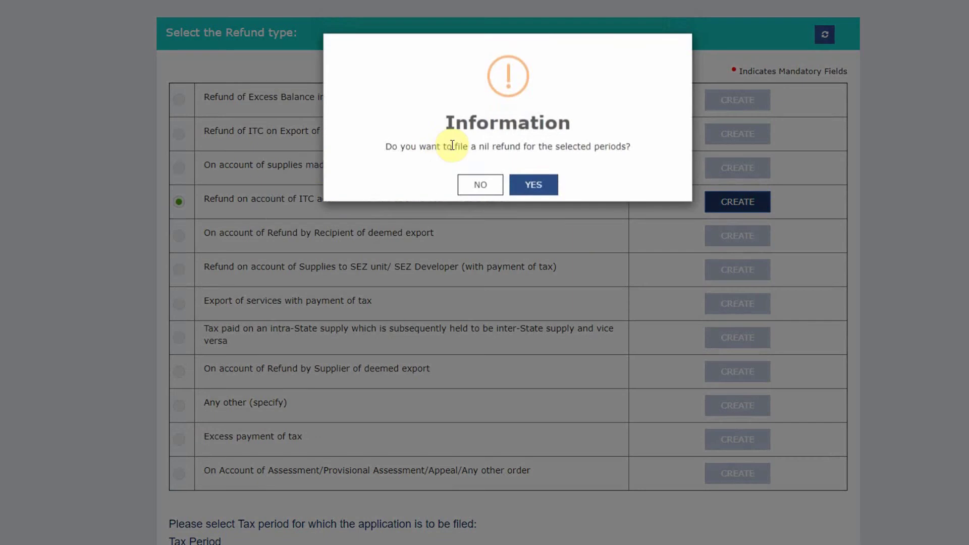
# Decline the nil refund, review the RFD-01A Statement 1 table, and underline the rule 89(5) heading
pyautogui.click(479, 185)
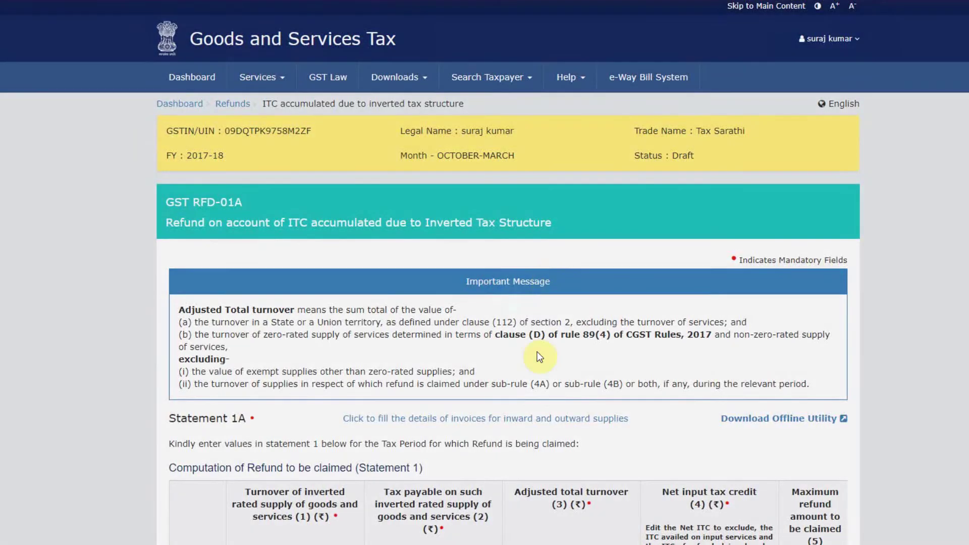
pyautogui.scroll(-10, 579, 363)
pyautogui.scroll(1, 400, 225)
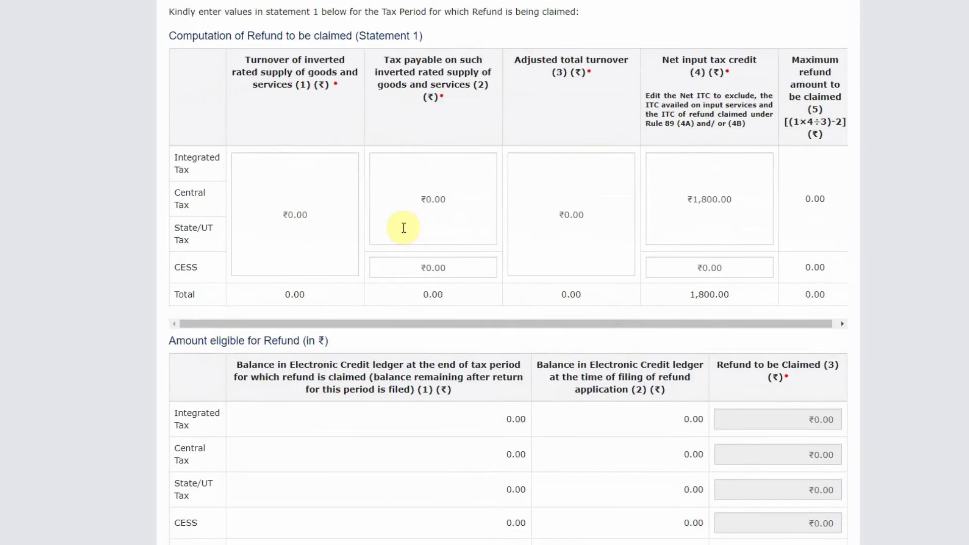
pyautogui.scroll(3, 552, 320)
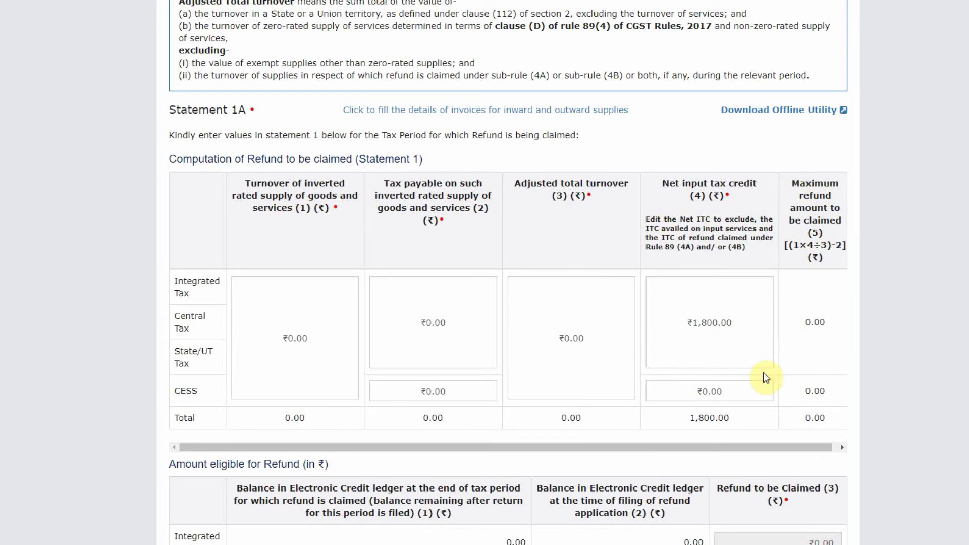
pyautogui.scroll(3, 629, 391)
pyautogui.scroll(-3, 628, 392)
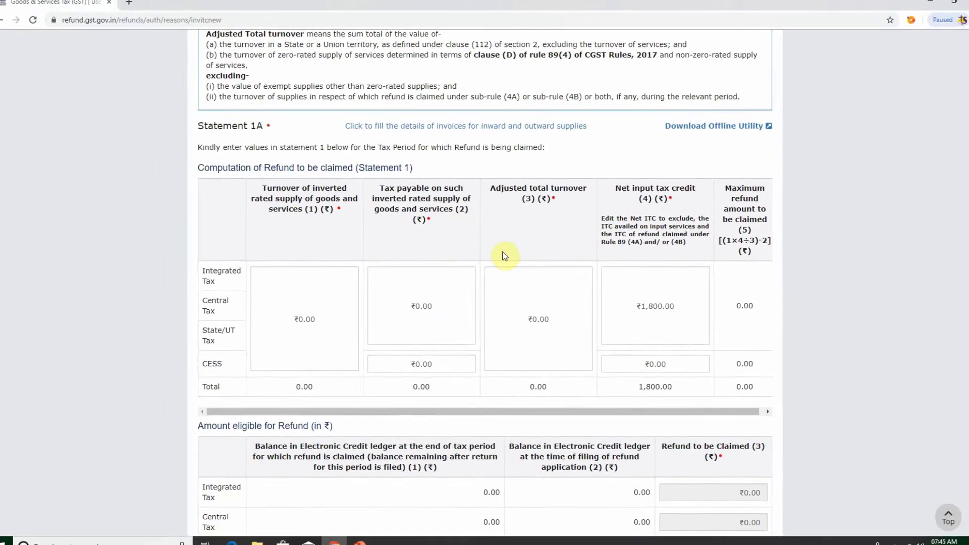
pyautogui.scroll(1, 416, 294)
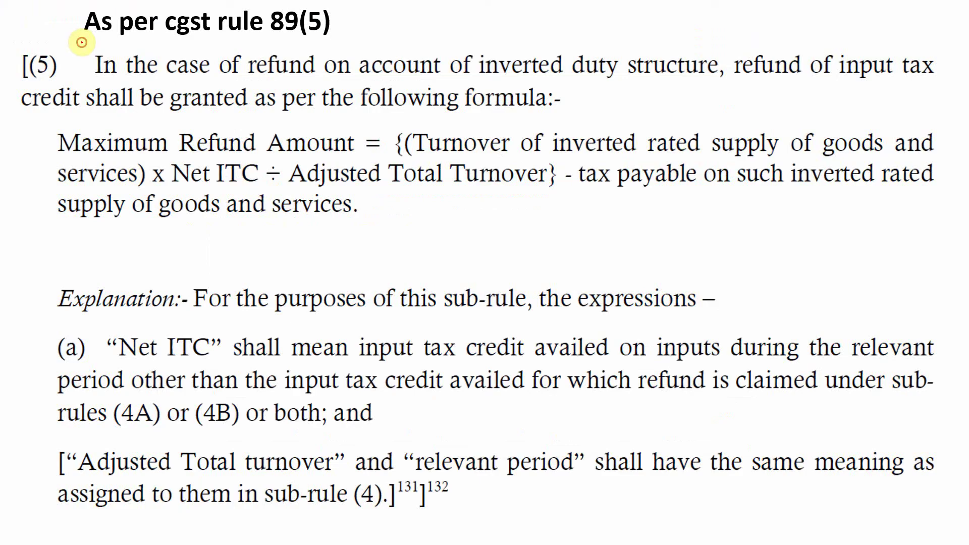
pyautogui.moveTo(82, 43); pyautogui.dragTo(371, 41)
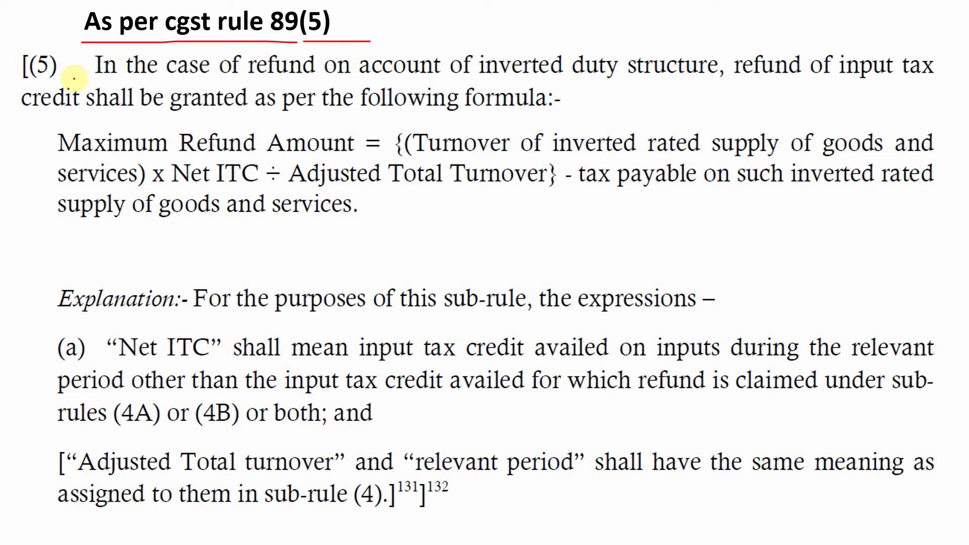
# Mark sub-rule (5), underline 'inverted duty structure', bracket the formula and underline Maximum Refund Amount
pyautogui.moveTo(22, 57); pyautogui.dragTo(77, 65)
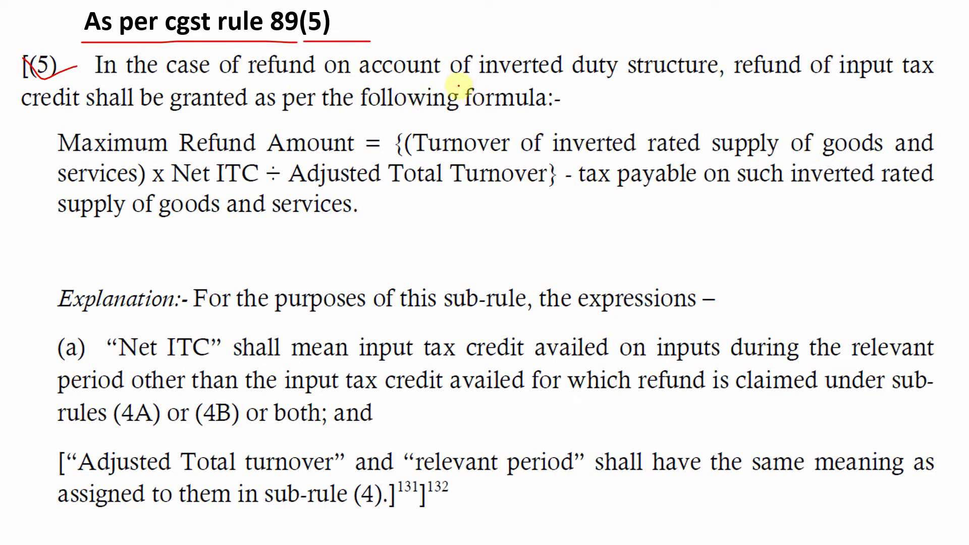
pyautogui.moveTo(462, 83); pyautogui.dragTo(678, 76)
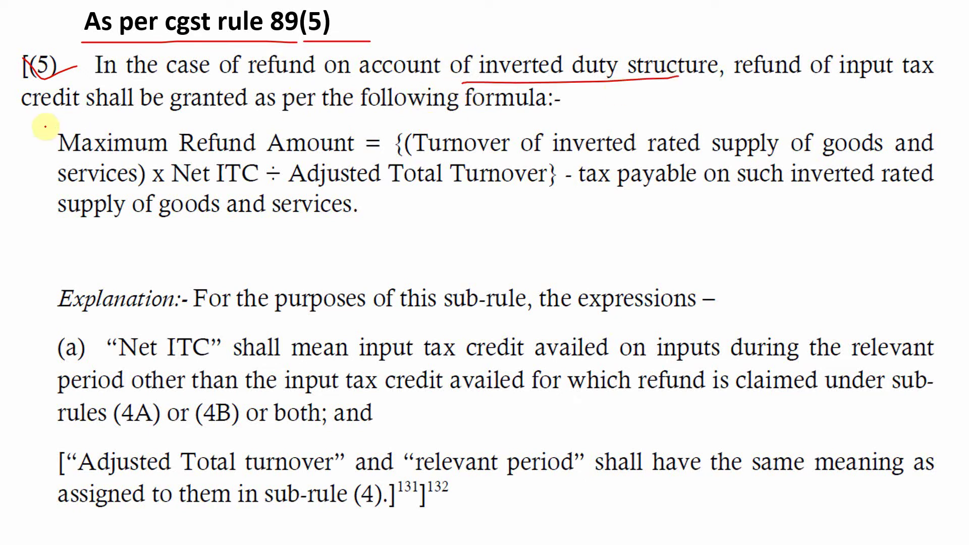
pyautogui.moveTo(43, 128); pyautogui.dragTo(100, 127)
pyautogui.moveTo(12, 121); pyautogui.dragTo(47, 229)
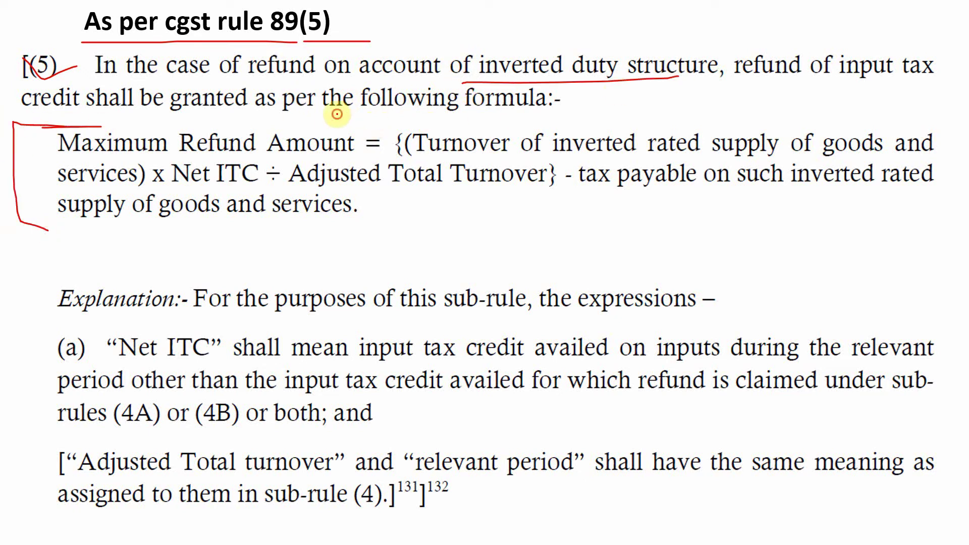
pyautogui.moveTo(336, 114); pyautogui.dragTo(580, 116)
pyautogui.moveTo(59, 159); pyautogui.dragTo(335, 144)
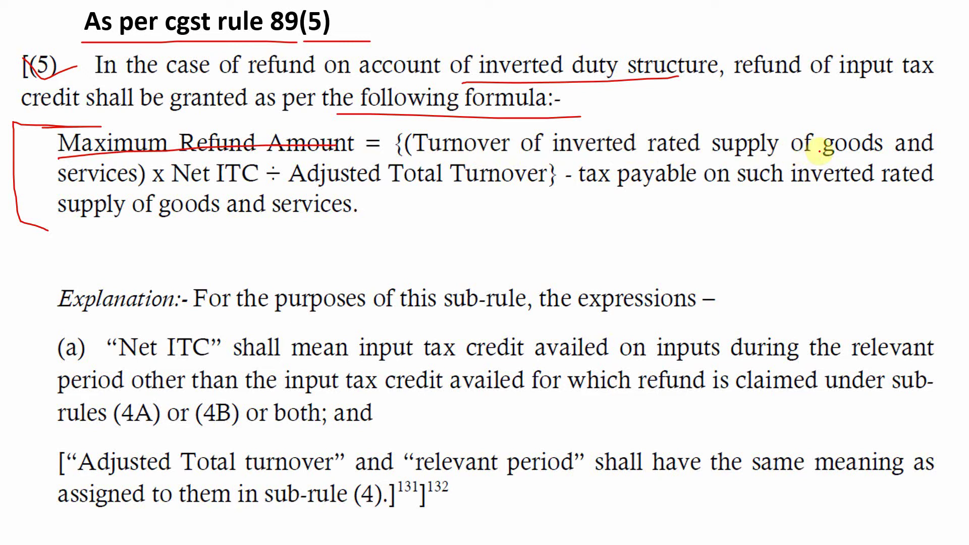
# Underline 'services', 'Turnover of inverted rated supply' and Net ITC, with strokes beneath the formula
pyautogui.moveTo(41, 187); pyautogui.dragTo(126, 183)
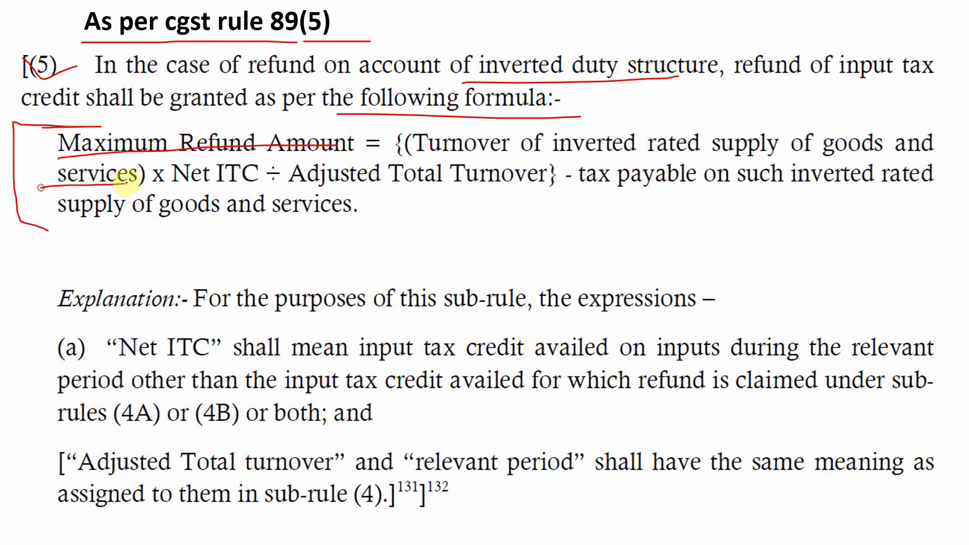
pyautogui.moveTo(414, 161); pyautogui.dragTo(875, 160)
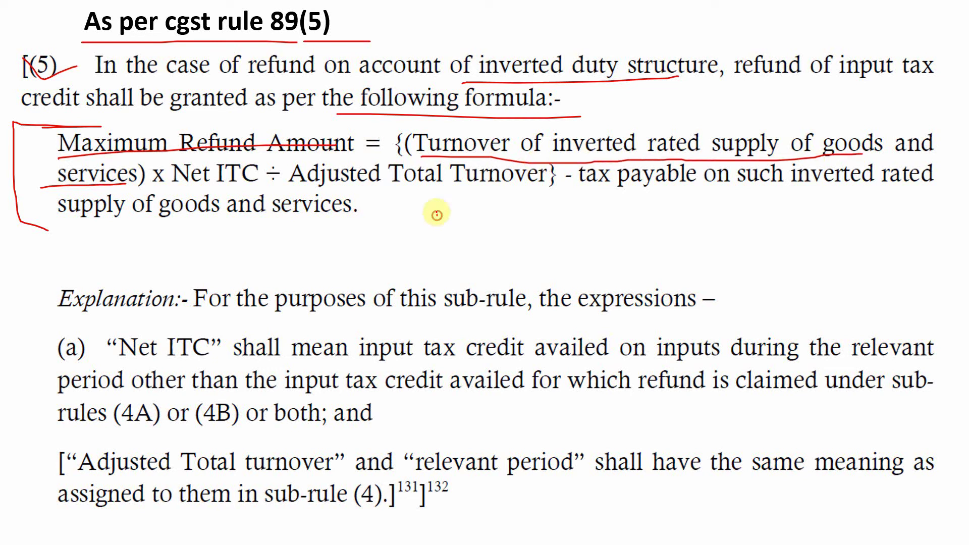
pyautogui.moveTo(436, 213)
pyautogui.mouseDown()
pyautogui.moveTo(483, 228)
pyautogui.moveTo(540, 190)
pyautogui.moveTo(561, 218)
pyautogui.mouseUp()
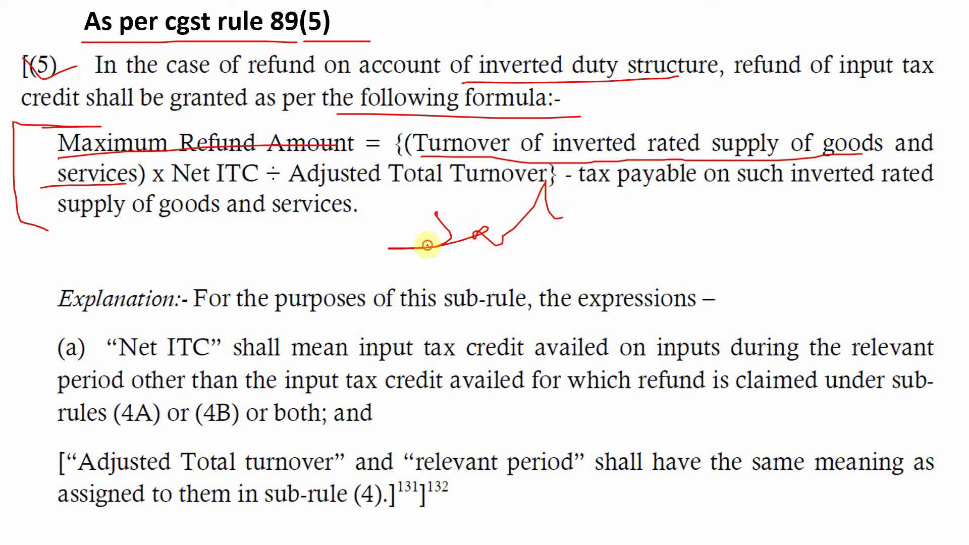
pyautogui.moveTo(427, 245); pyautogui.dragTo(580, 235)
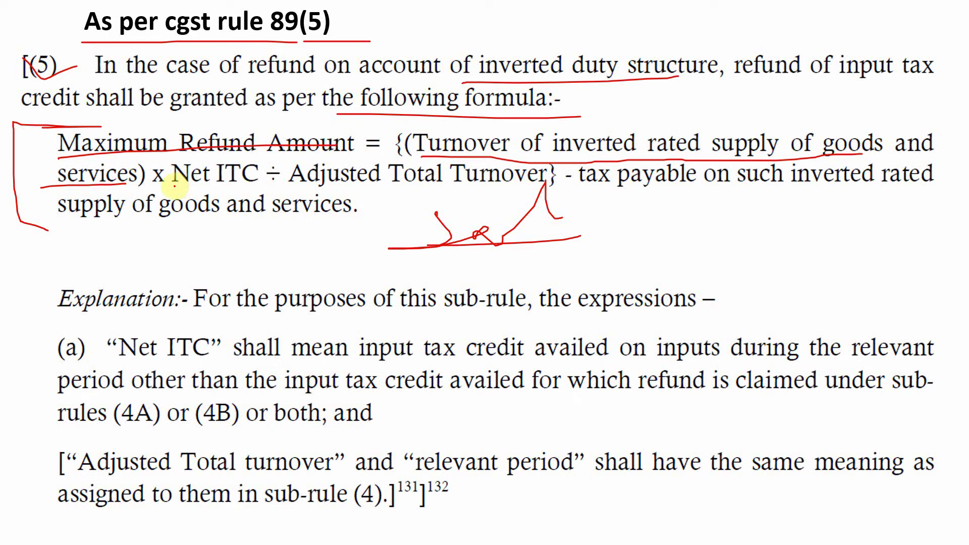
pyautogui.moveTo(165, 188); pyautogui.dragTo(241, 187)
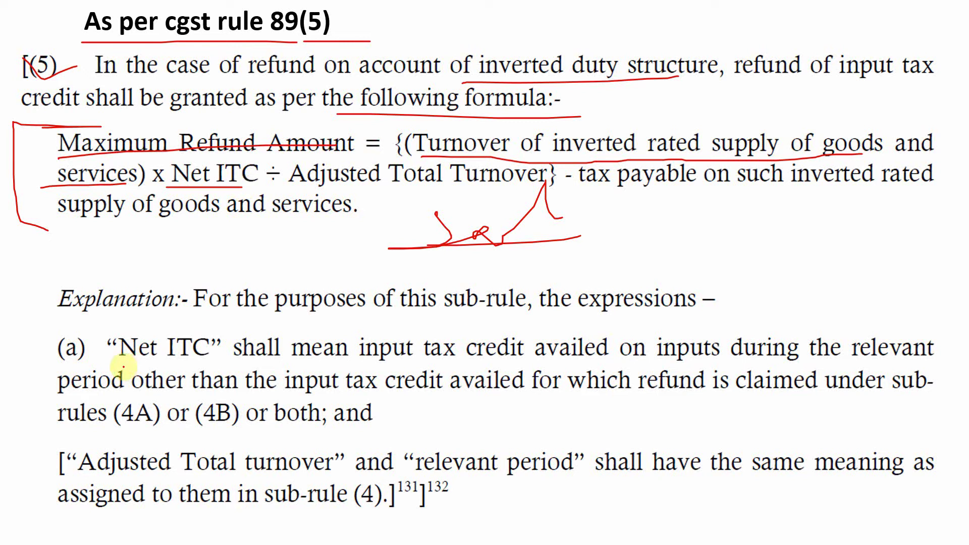
# Underline Net ITC, 'input tax credit', 'for which refund is claimed', (4A), (4B) and Adjusted Total Turnover
pyautogui.moveTo(114, 362); pyautogui.dragTo(202, 363)
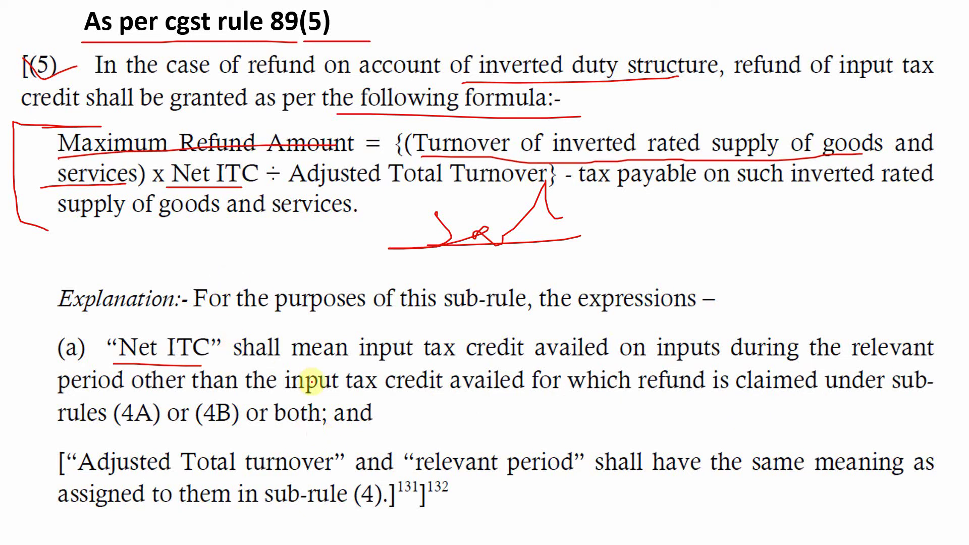
pyautogui.moveTo(285, 390); pyautogui.dragTo(449, 396)
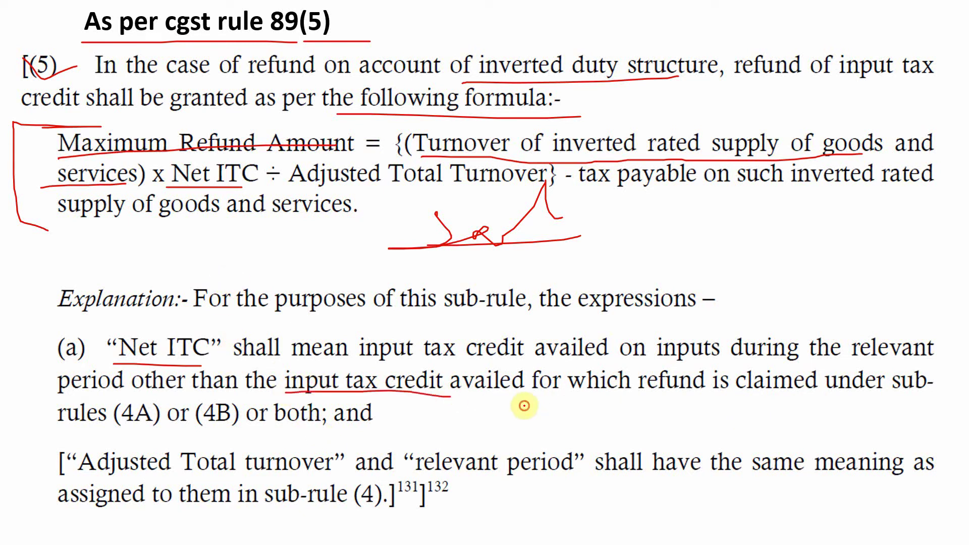
pyautogui.moveTo(525, 404); pyautogui.dragTo(800, 396)
pyautogui.moveTo(105, 427); pyautogui.dragTo(140, 426)
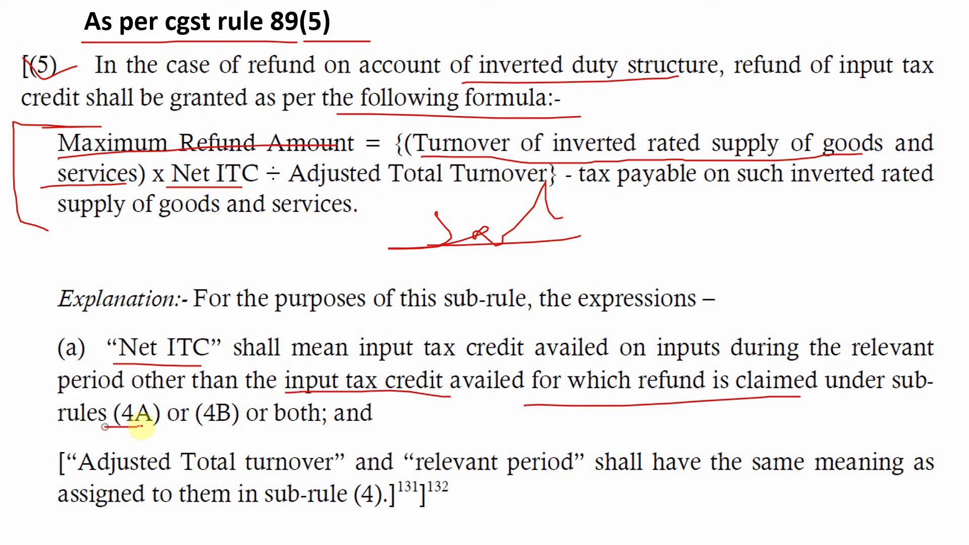
pyautogui.moveTo(216, 430); pyautogui.dragTo(229, 429)
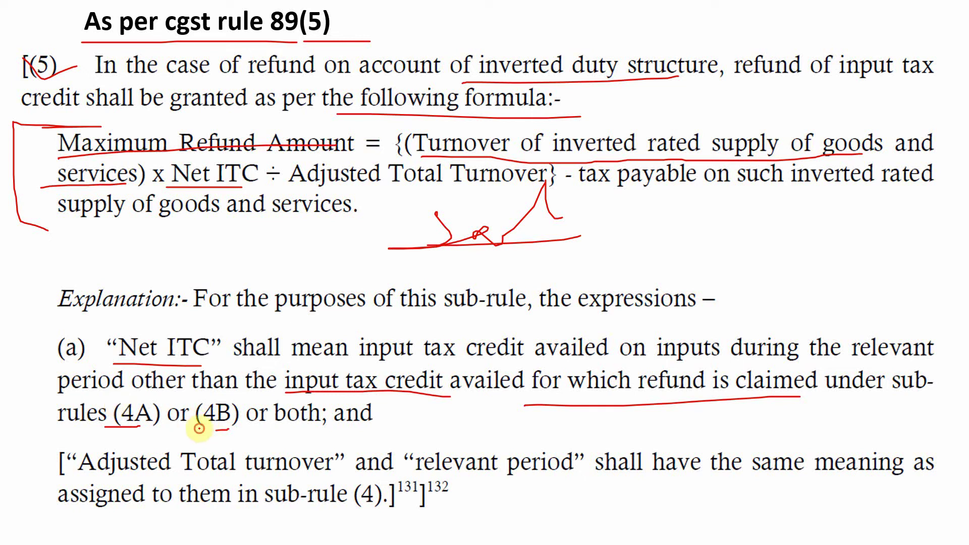
pyautogui.moveTo(199, 430); pyautogui.dragTo(267, 428)
pyautogui.moveTo(390, 410); pyautogui.dragTo(543, 417)
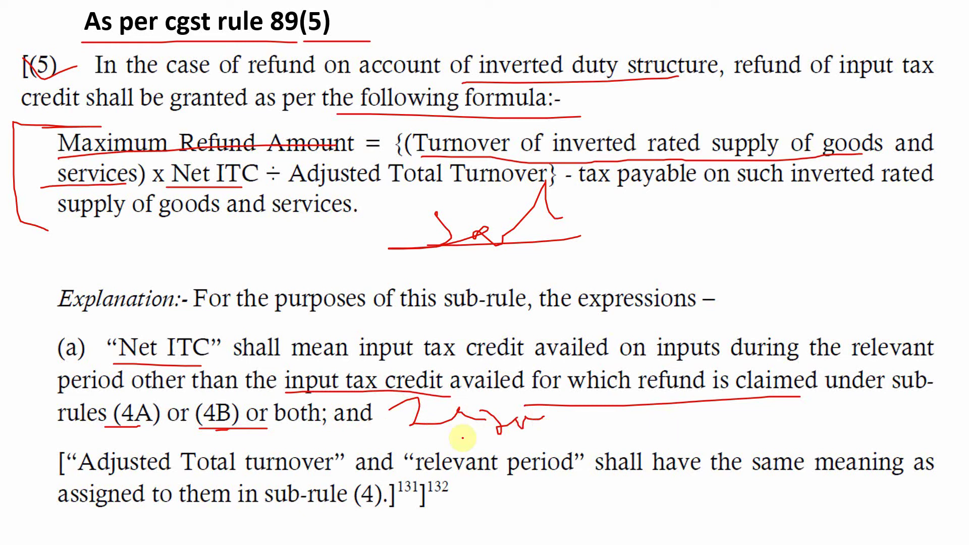
pyautogui.moveTo(444, 434)
pyautogui.mouseDown()
pyautogui.moveTo(542, 429)
pyautogui.moveTo(511, 430)
pyautogui.mouseUp()
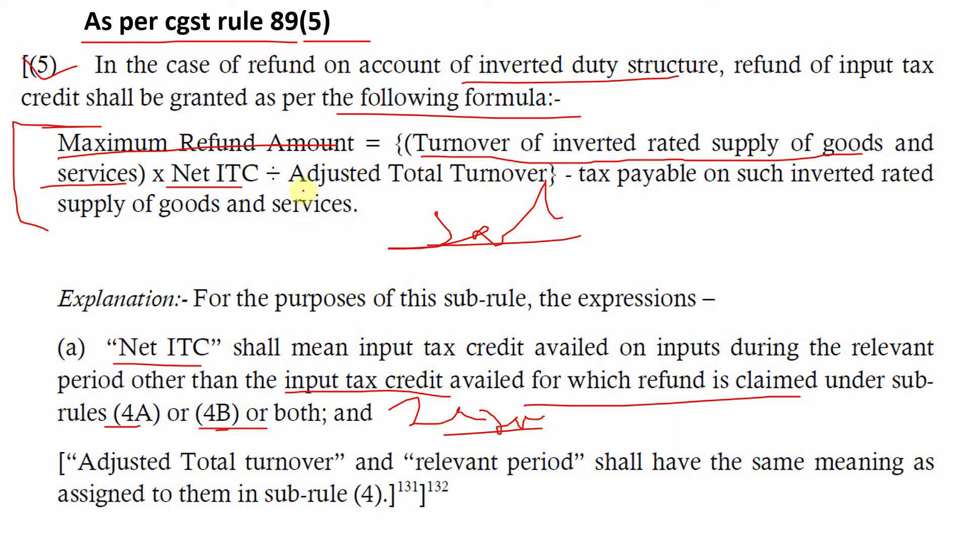
pyautogui.moveTo(297, 183); pyautogui.dragTo(509, 183)
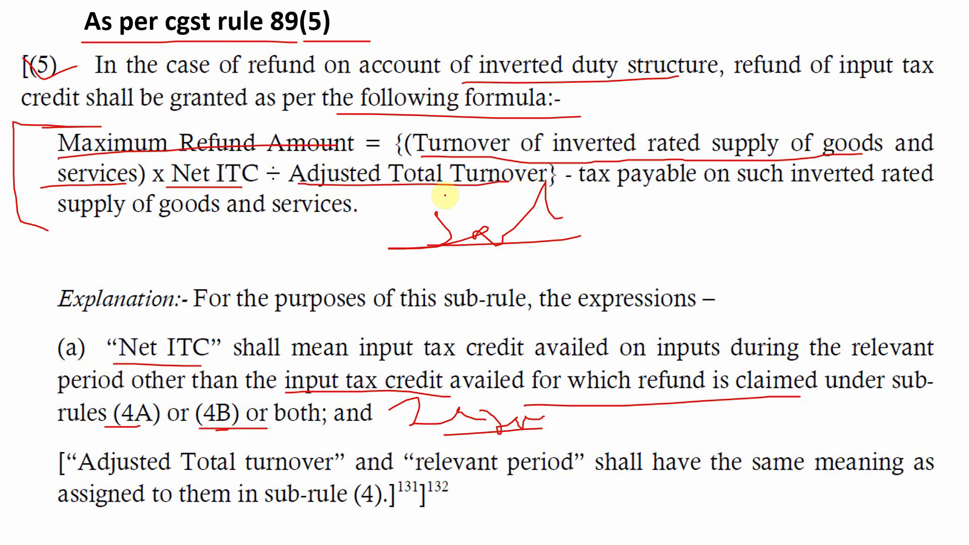
# On the rule 89(4) slide, underline the title, clause (E) and the turnover-in-a-State definition
pyautogui.press('Left')
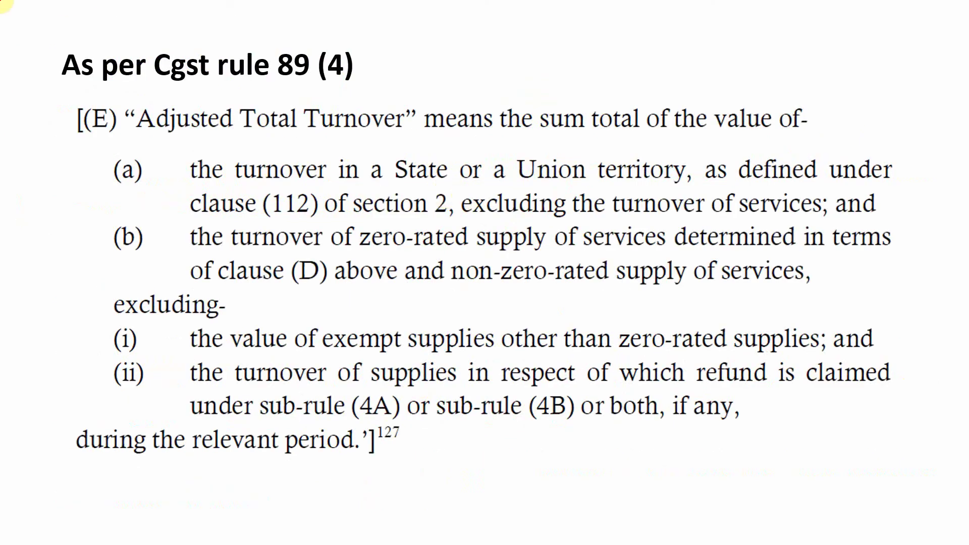
pyautogui.moveTo(266, 81); pyautogui.dragTo(350, 81)
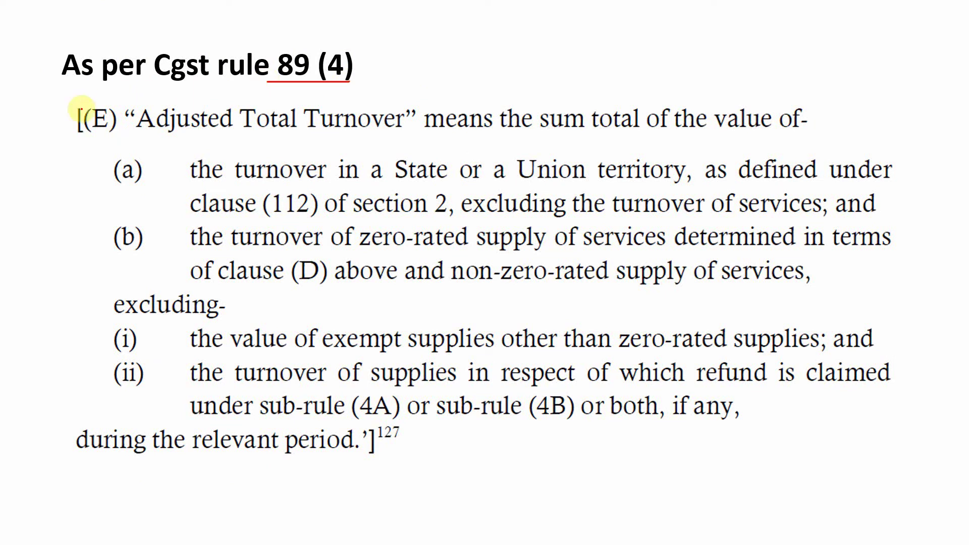
pyautogui.moveTo(63, 102); pyautogui.dragTo(111, 111)
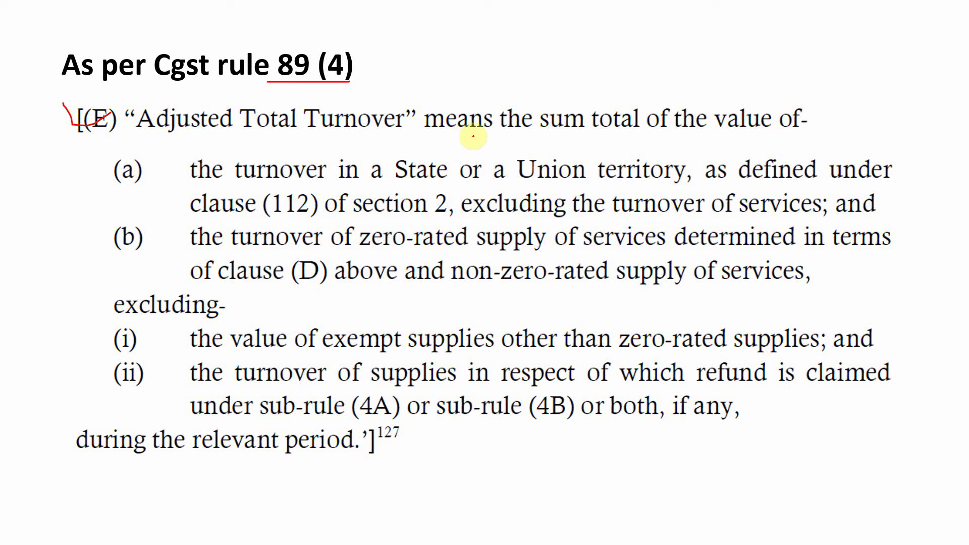
pyautogui.moveTo(461, 137); pyautogui.dragTo(794, 143)
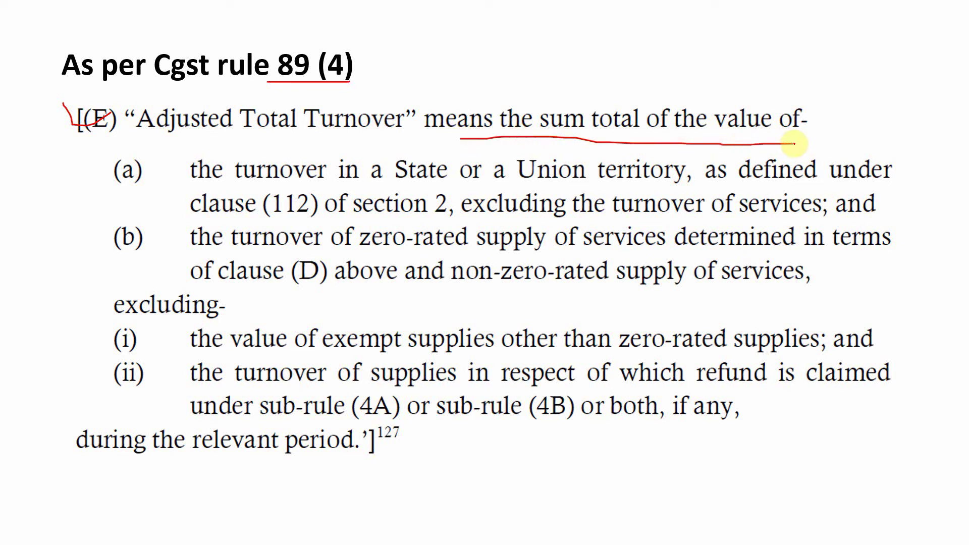
pyautogui.moveTo(183, 185); pyautogui.dragTo(276, 183)
pyautogui.moveTo(334, 179); pyautogui.dragTo(464, 182)
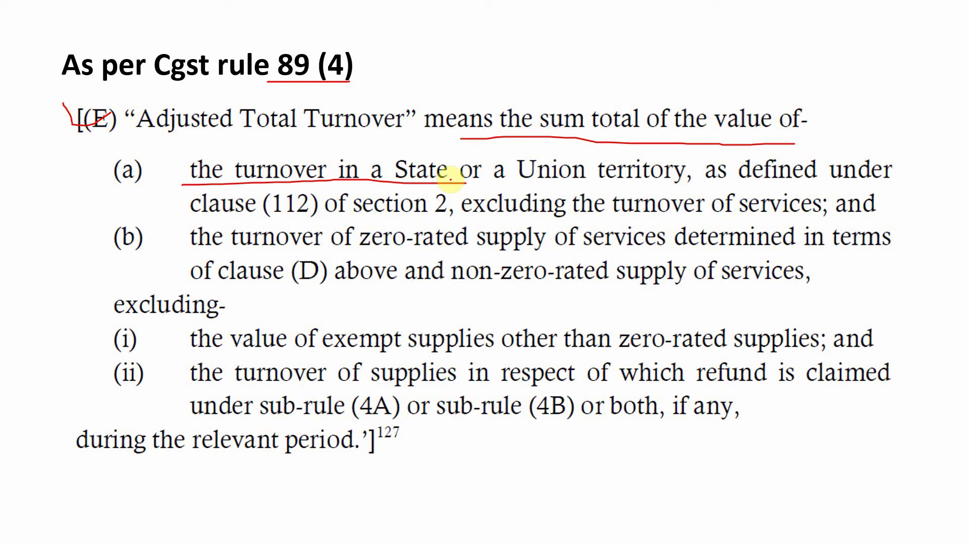
pyautogui.moveTo(495, 177)
pyautogui.mouseDown()
pyautogui.moveTo(674, 194)
pyautogui.moveTo(911, 184)
pyautogui.mouseUp()
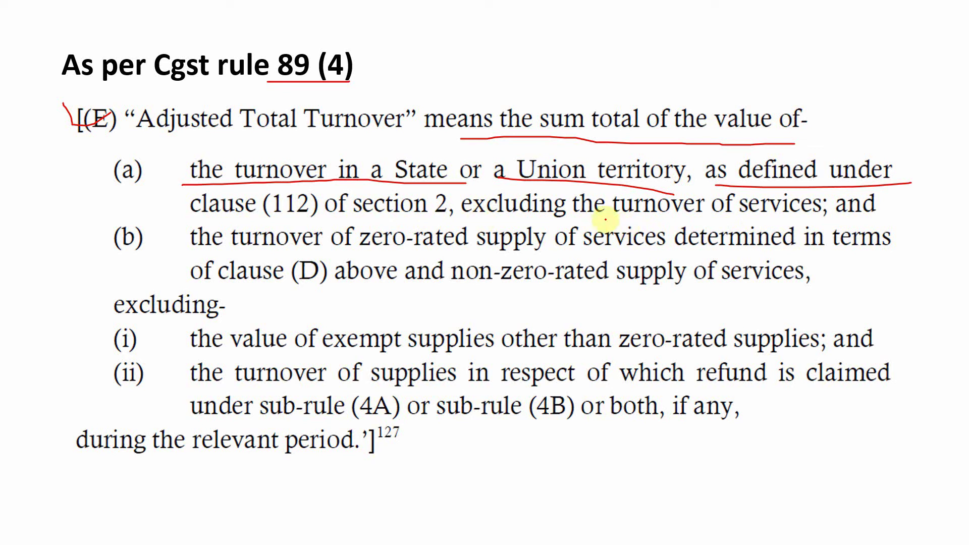
# Underline turnover of services, zero-rated supply, non-zero-rated supply and exempt supplies
pyautogui.moveTo(601, 218); pyautogui.dragTo(778, 218)
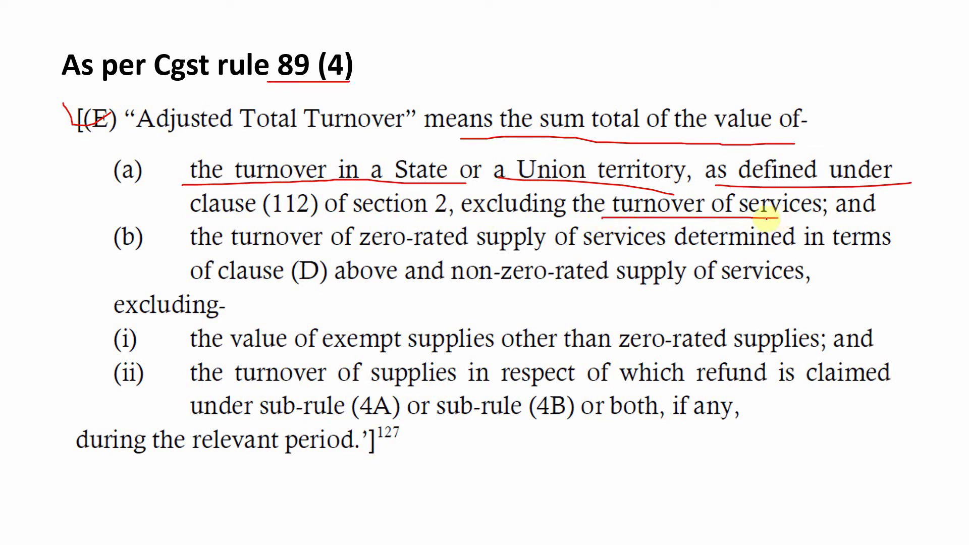
pyautogui.moveTo(370, 253); pyautogui.dragTo(525, 247)
pyautogui.moveTo(654, 245); pyautogui.dragTo(657, 246)
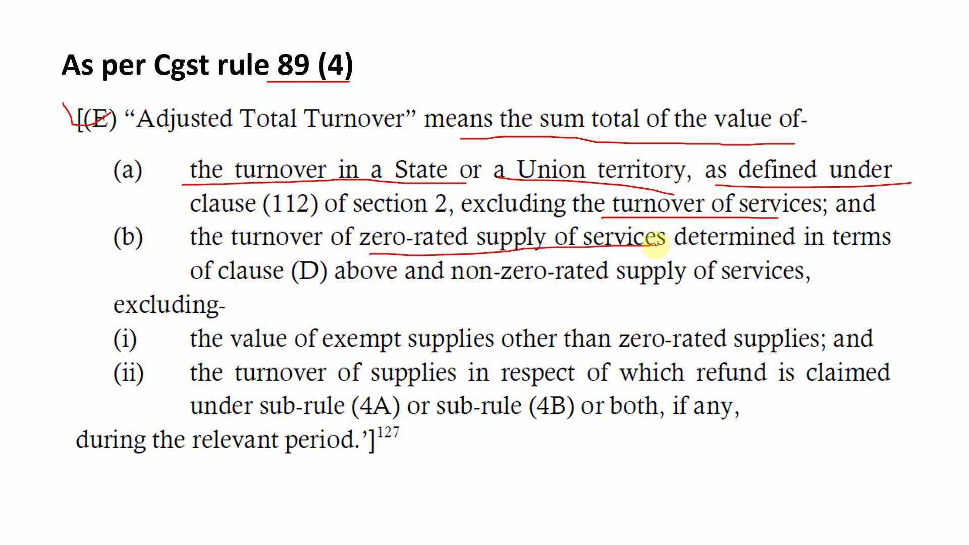
pyautogui.moveTo(460, 297); pyautogui.dragTo(670, 299)
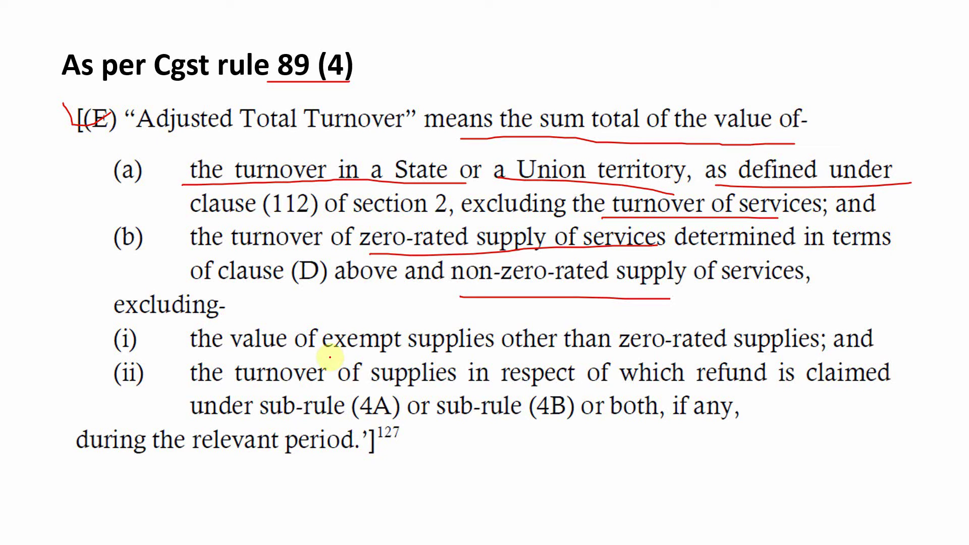
pyautogui.moveTo(321, 358); pyautogui.dragTo(499, 359)
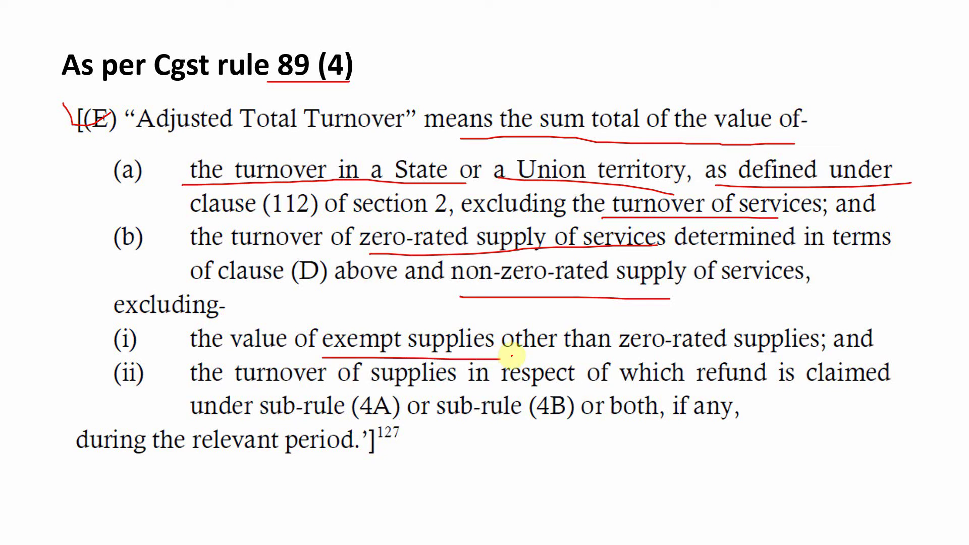
# Underline the (4A) and (4B) references and draw red arrows down from them
pyautogui.moveTo(345, 425); pyautogui.dragTo(431, 423)
pyautogui.moveTo(504, 421); pyautogui.dragTo(605, 420)
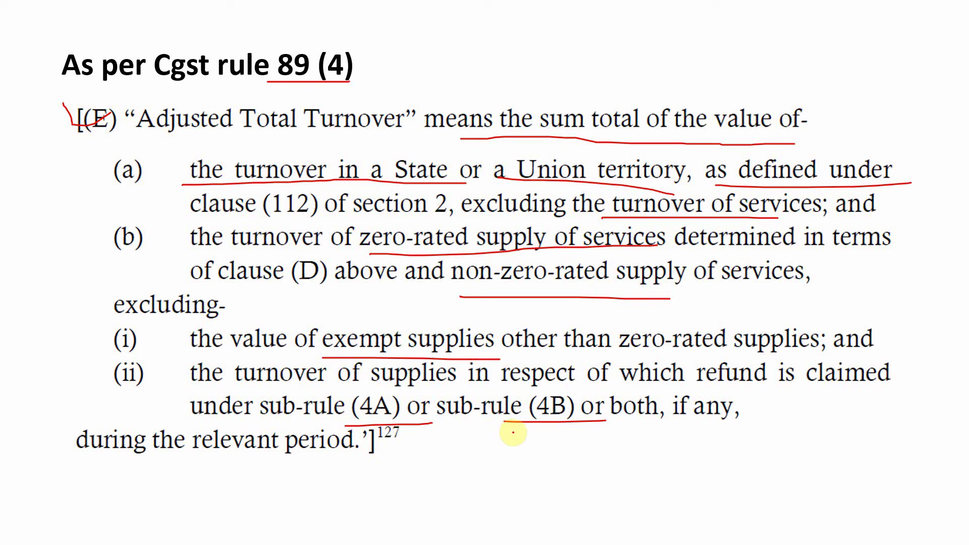
pyautogui.moveTo(399, 410); pyautogui.dragTo(477, 488)
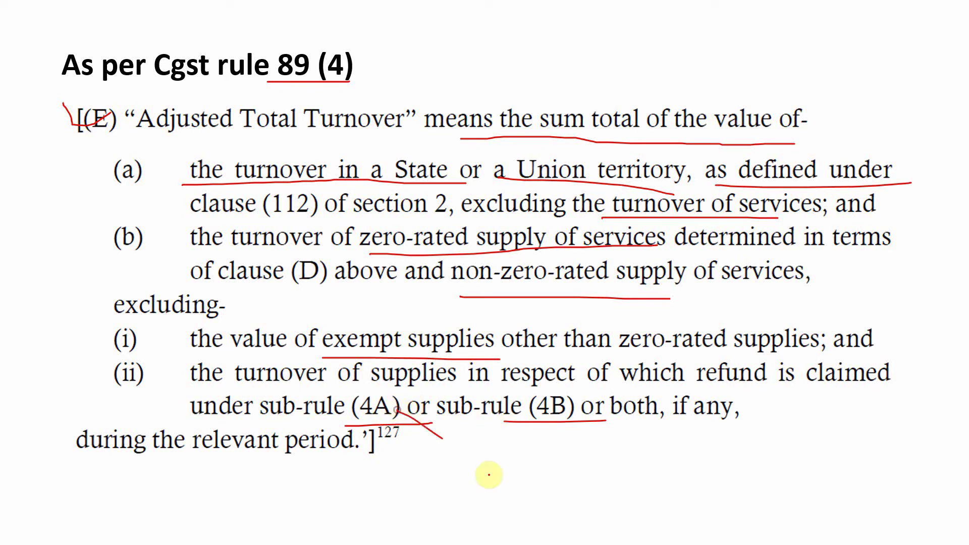
pyautogui.moveTo(516, 459)
pyautogui.mouseDown()
pyautogui.moveTo(528, 464)
pyautogui.moveTo(524, 475)
pyautogui.mouseUp()
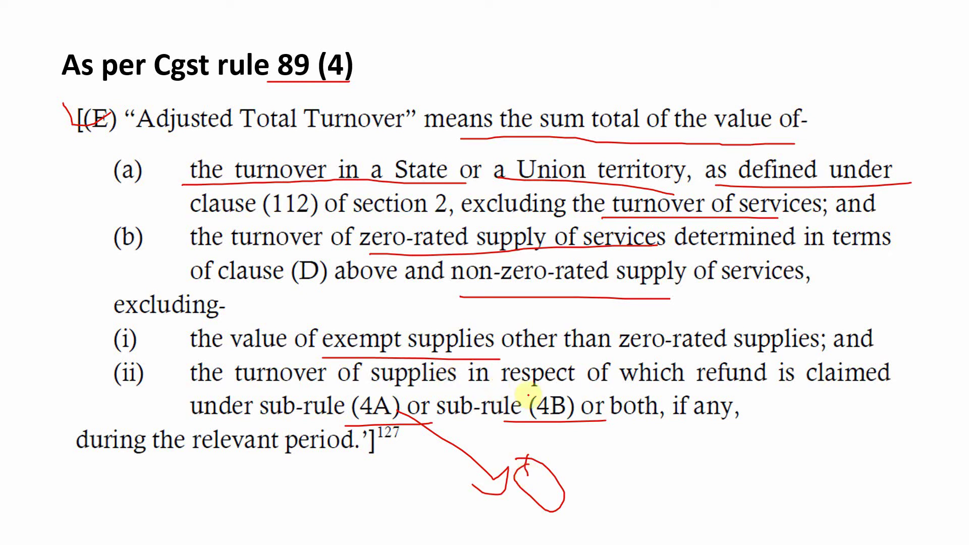
pyautogui.moveTo(575, 418); pyautogui.dragTo(640, 439)
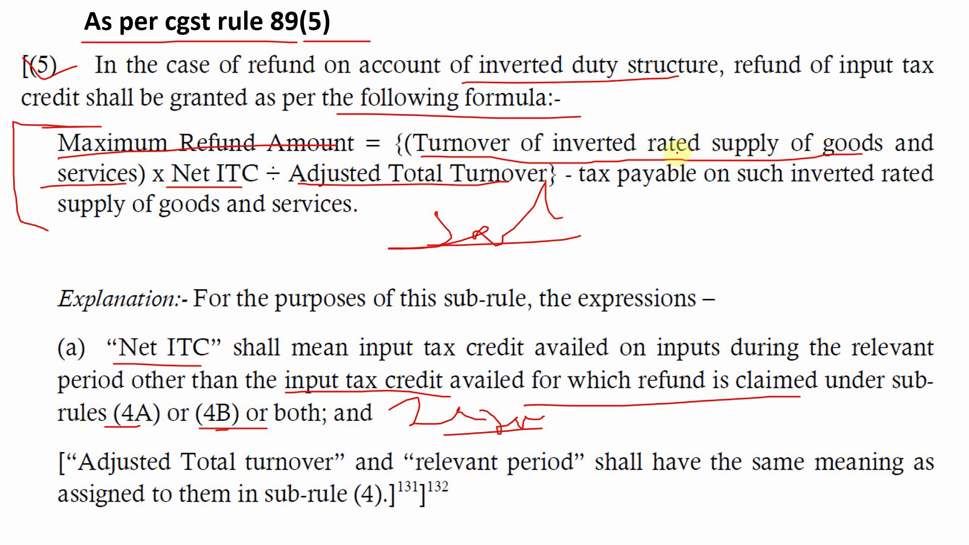
# Draw a red equals sign and an empty circle after the Maximum Refund Amount formula
pyautogui.moveTo(597, 217); pyautogui.dragTo(705, 219)
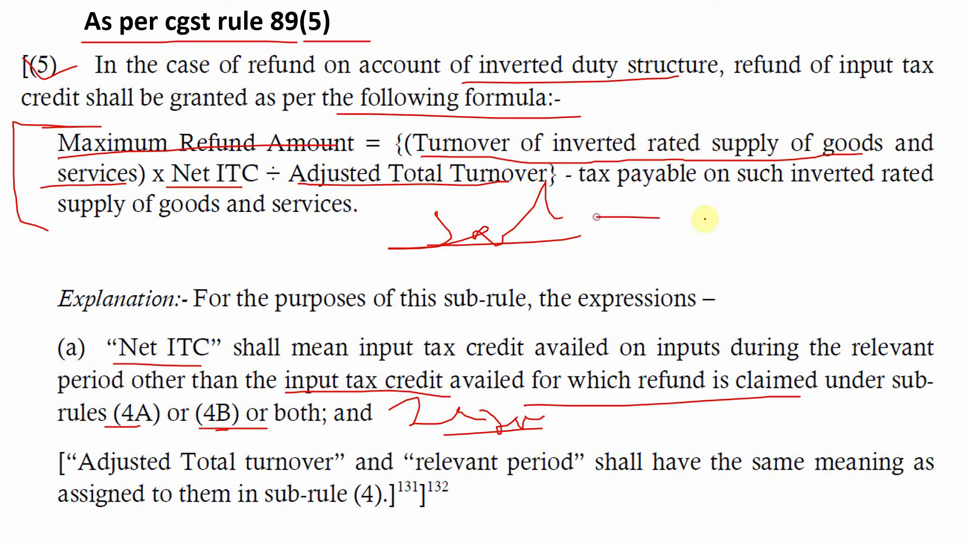
pyautogui.moveTo(628, 230)
pyautogui.mouseDown()
pyautogui.moveTo(706, 231)
pyautogui.moveTo(746, 249)
pyautogui.mouseUp()
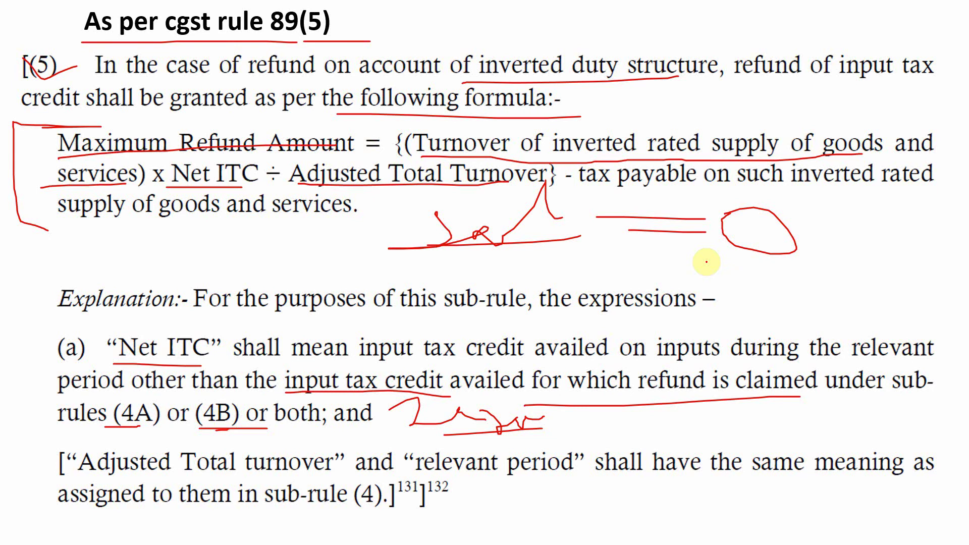
# Switch to the Excel Computation of GST Refund sheet and select Inward Supply taxable value cell C11
pyautogui.hotkey('alt', 'Tab')
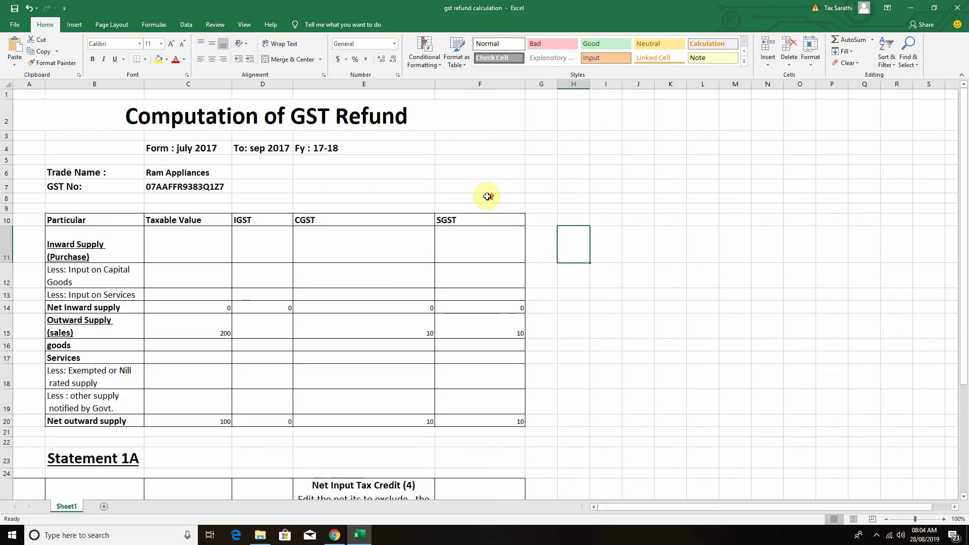
pyautogui.click(497, 186)
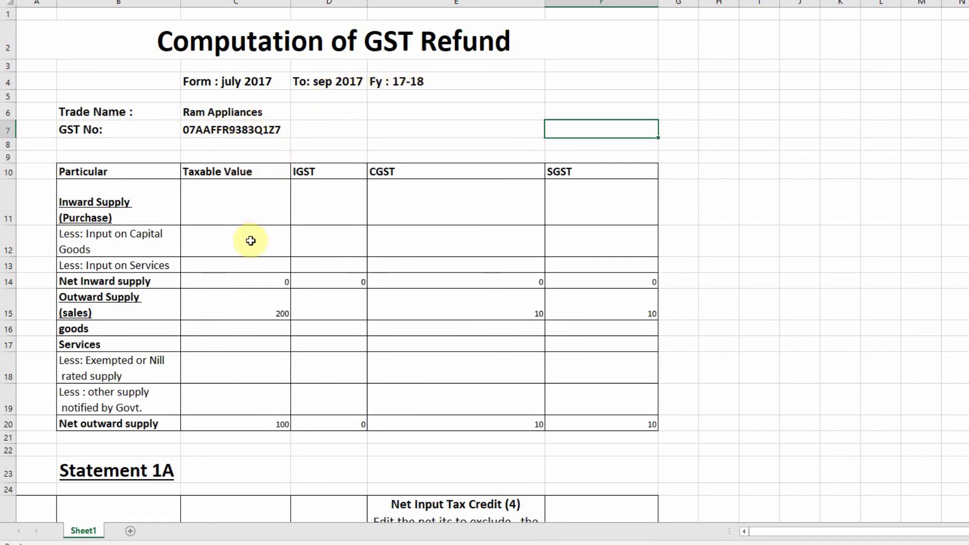
pyautogui.click(249, 205)
pyautogui.scroll(-2, 506, 165)
pyautogui.write('1')
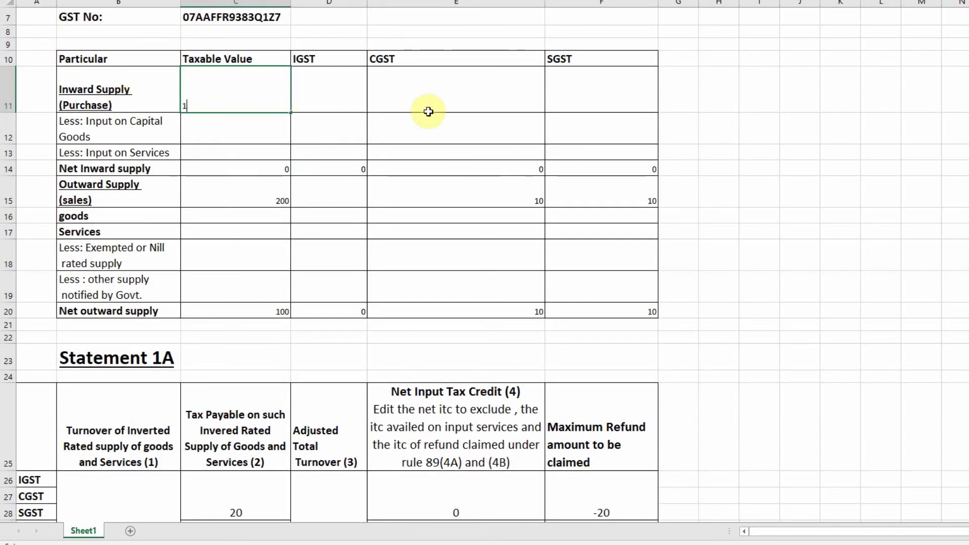
# Enter inward supply taxable value 1000 with CGST 100 and SGST 100
pyautogui.write('00')
pyautogui.press('Return')
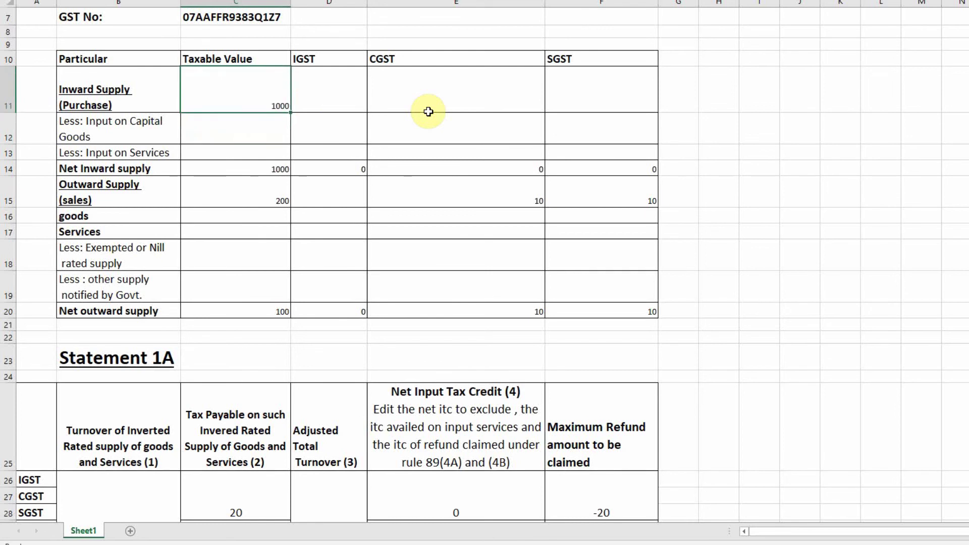
pyautogui.click(428, 112)
pyautogui.press('Left')
pyautogui.press('Right')
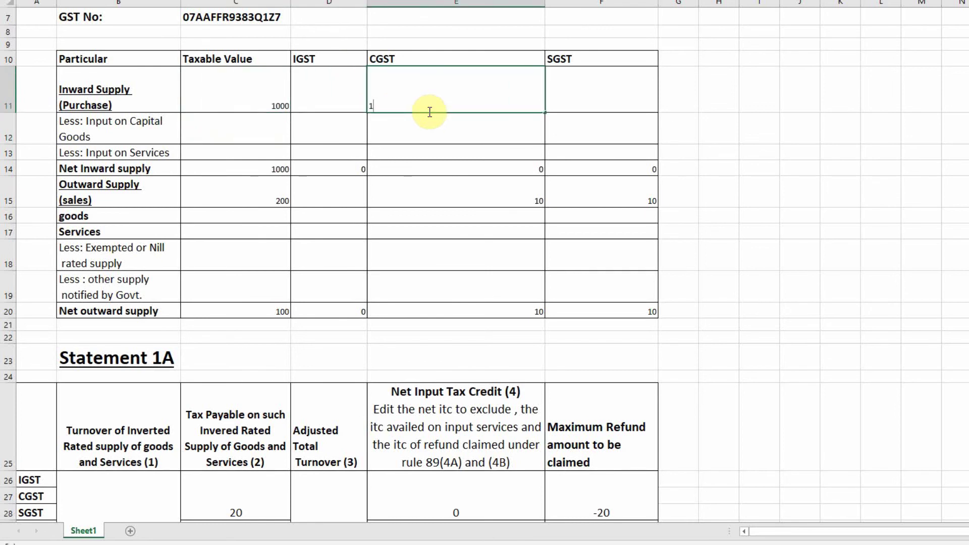
pyautogui.write('0')
pyautogui.press('Return')
pyautogui.press('Up')
pyautogui.press('Right')
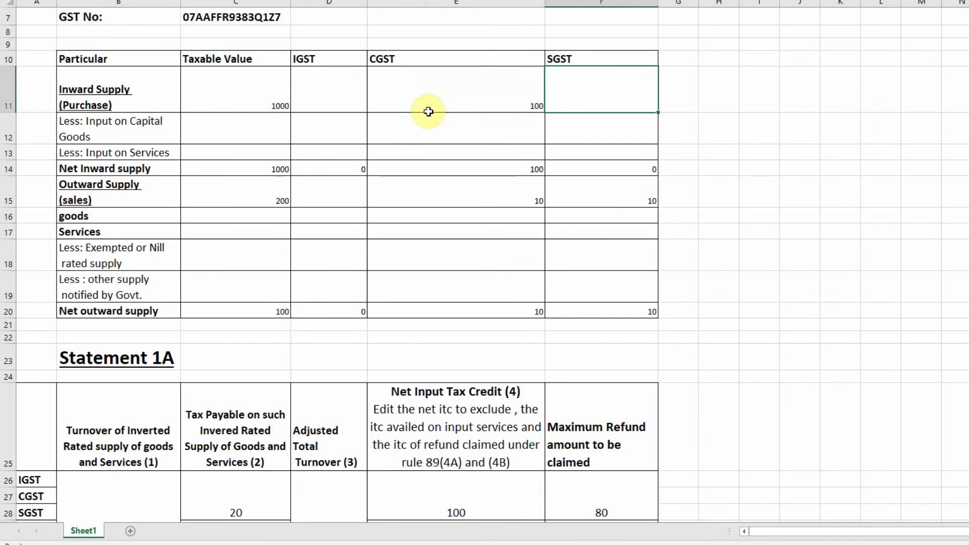
pyautogui.write('100')
pyautogui.press('Return')
pyautogui.press('Up')
pyautogui.press('Left')
pyautogui.press('Left')
pyautogui.press('Left')
# Enter capital goods taxable value 100 with CGST 10 and SGST 10
pyautogui.press('Down')
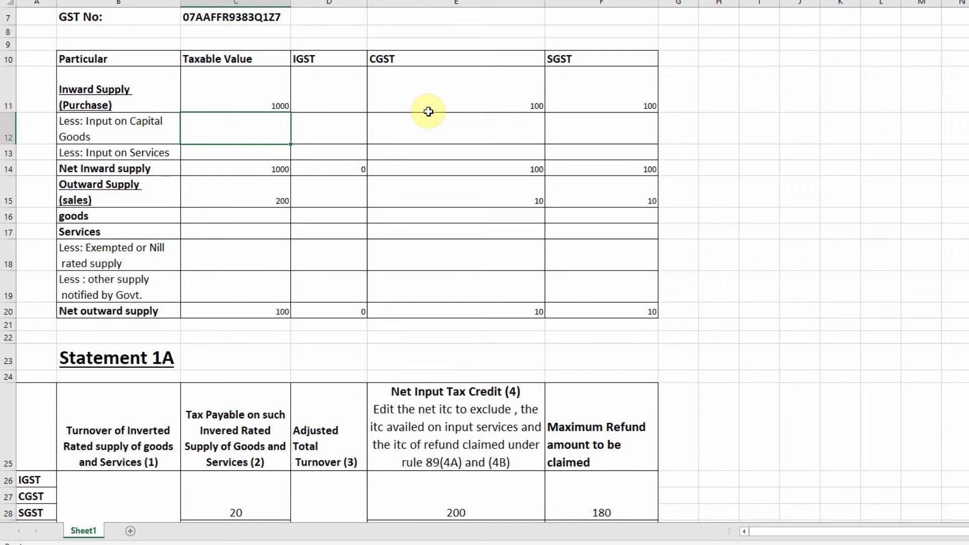
pyautogui.press('Return')
pyautogui.press('Up')
pyautogui.press('Right')
pyautogui.press('Right')
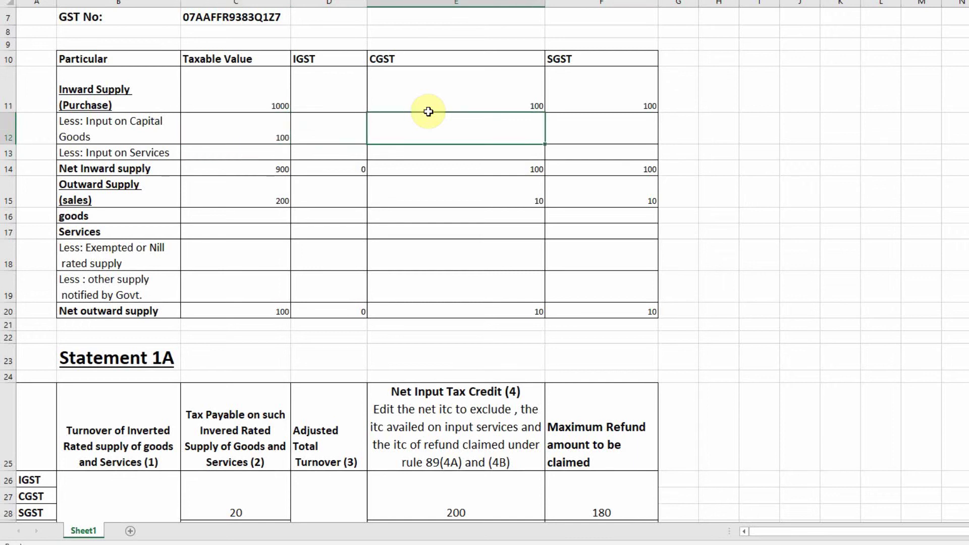
pyautogui.press('Return')
pyautogui.press('Up')
pyautogui.press('Right')
pyautogui.write('10')
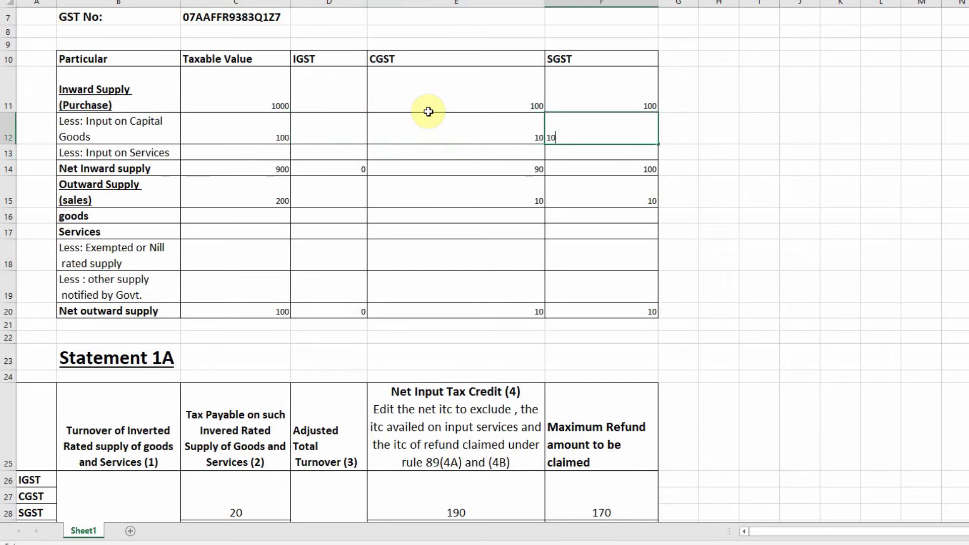
pyautogui.press('Return')
pyautogui.press('Up')
pyautogui.press('Left')
pyautogui.press('Left')
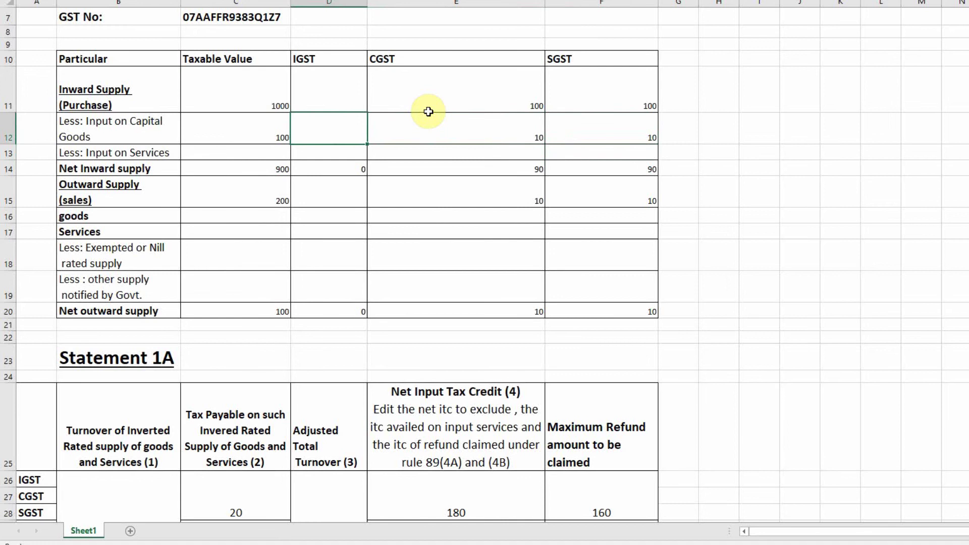
pyautogui.press('Left')
# Enter input services 50 with CGST 5 and SGST 5, then check net inward value 850
pyautogui.press('Down')
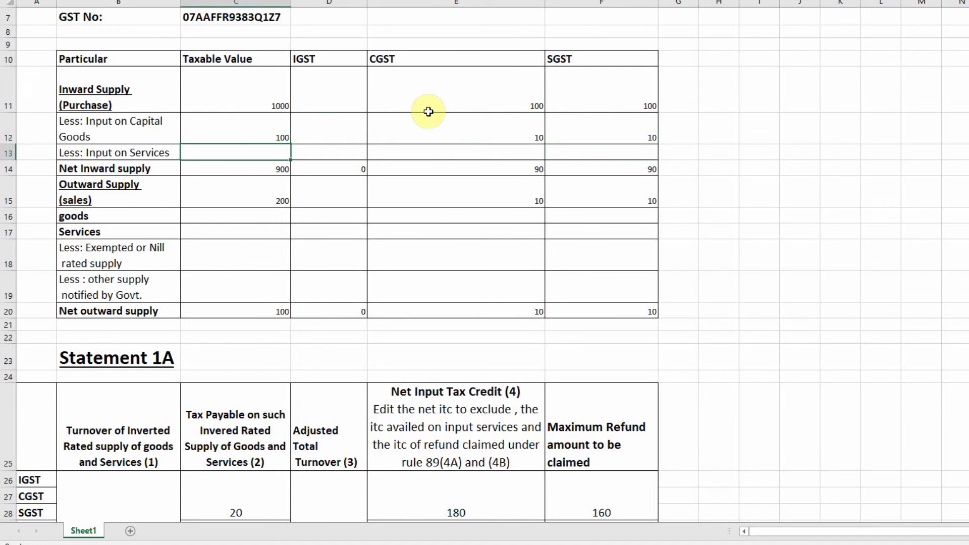
pyautogui.press('Return')
pyautogui.press('Up')
pyautogui.press('Right')
pyautogui.press('Right')
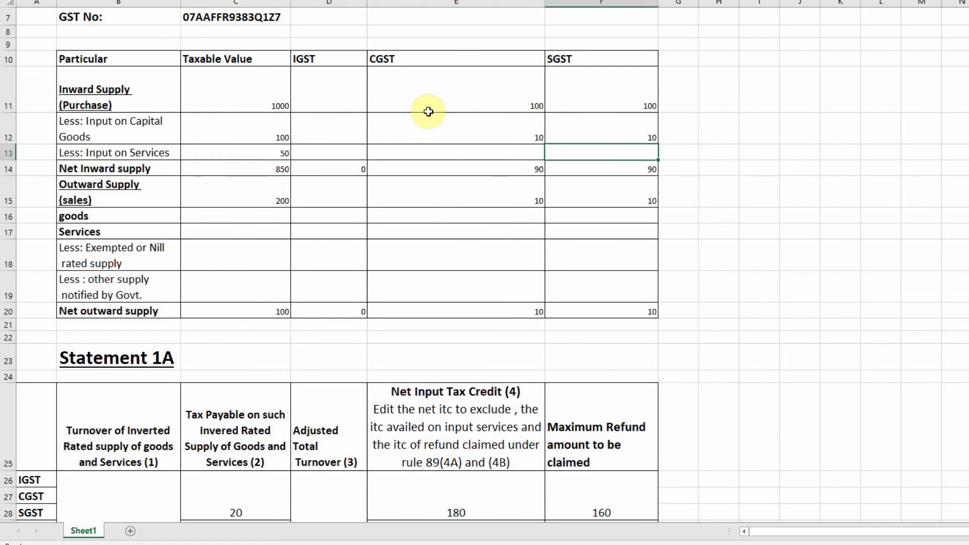
pyautogui.press('Left')
pyautogui.press('Return')
pyautogui.press('Up')
pyautogui.press('Right')
pyautogui.write('5')
pyautogui.press('Return')
pyautogui.press('Up')
pyautogui.press('Left')
pyautogui.press('Left')
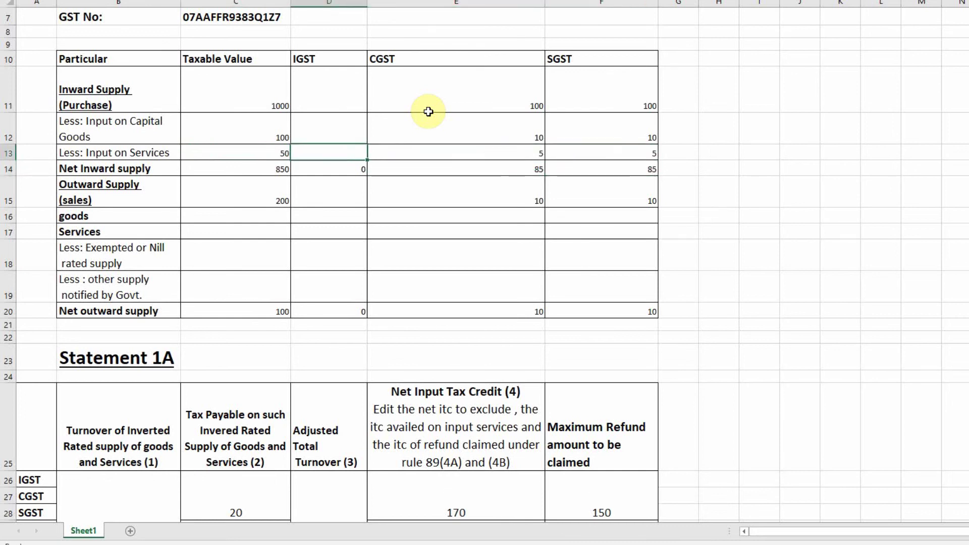
pyautogui.press('Left')
pyautogui.press('Down')
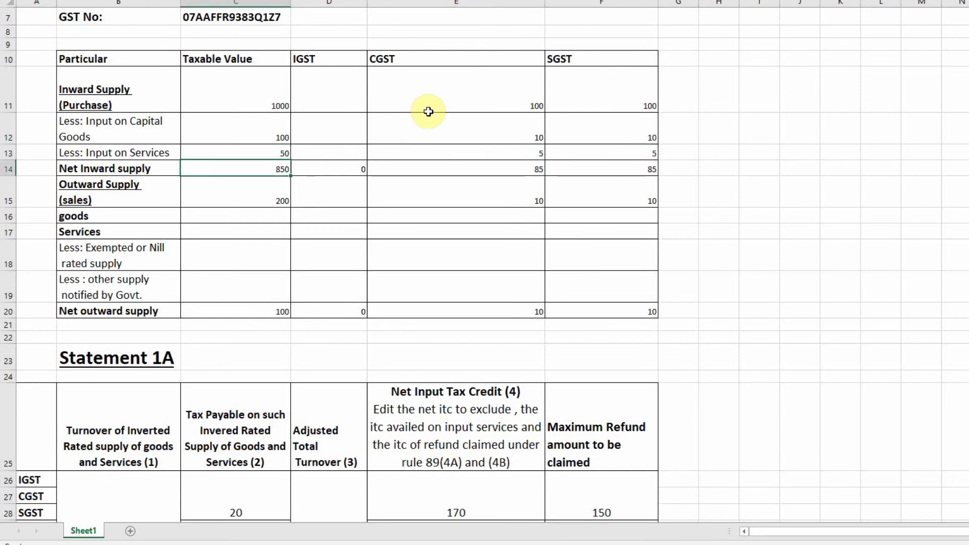
pyautogui.click(266, 86)
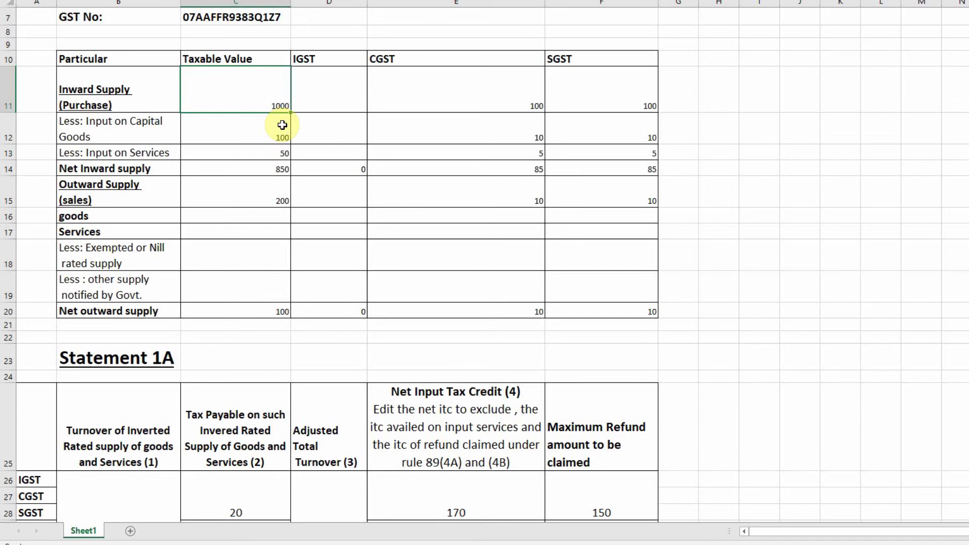
pyautogui.click(274, 154)
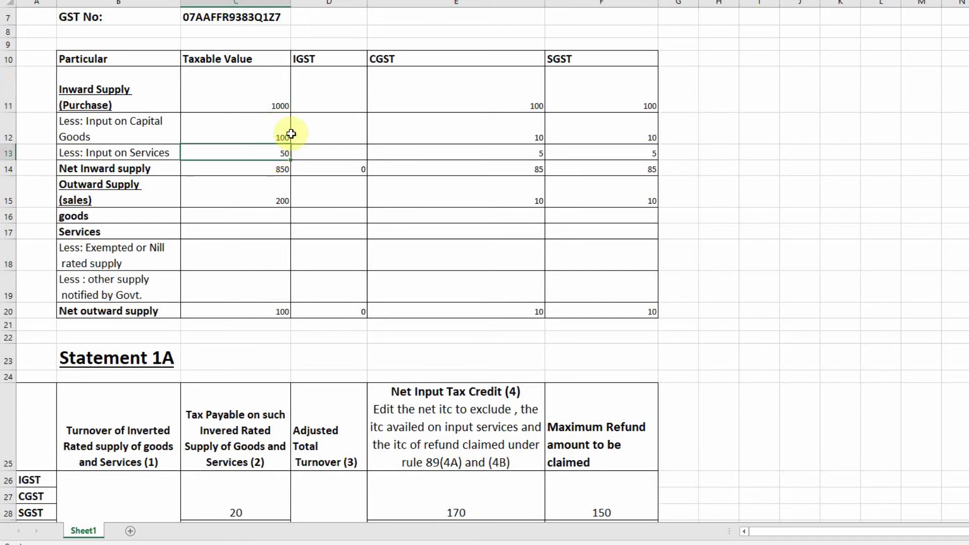
pyautogui.click(246, 171)
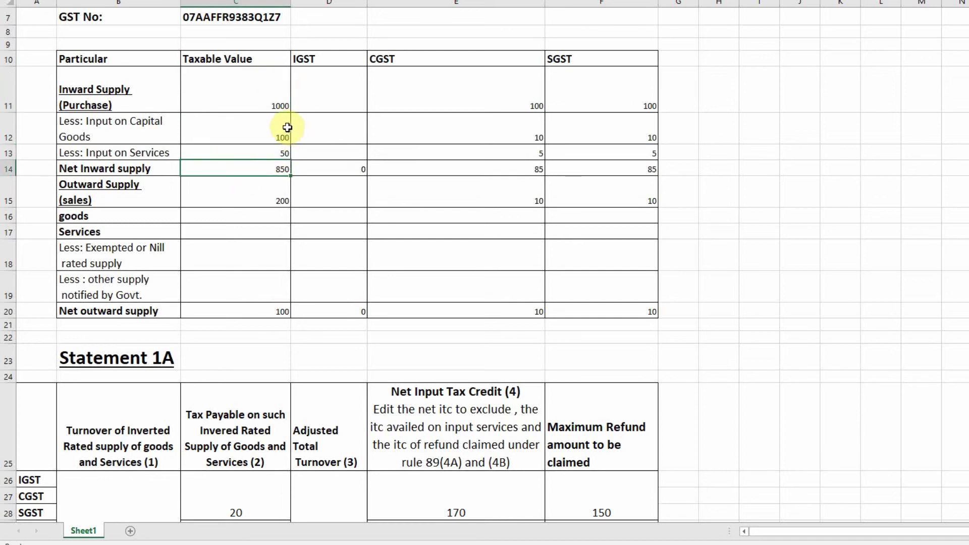
pyautogui.click(276, 109)
pyautogui.click(275, 130)
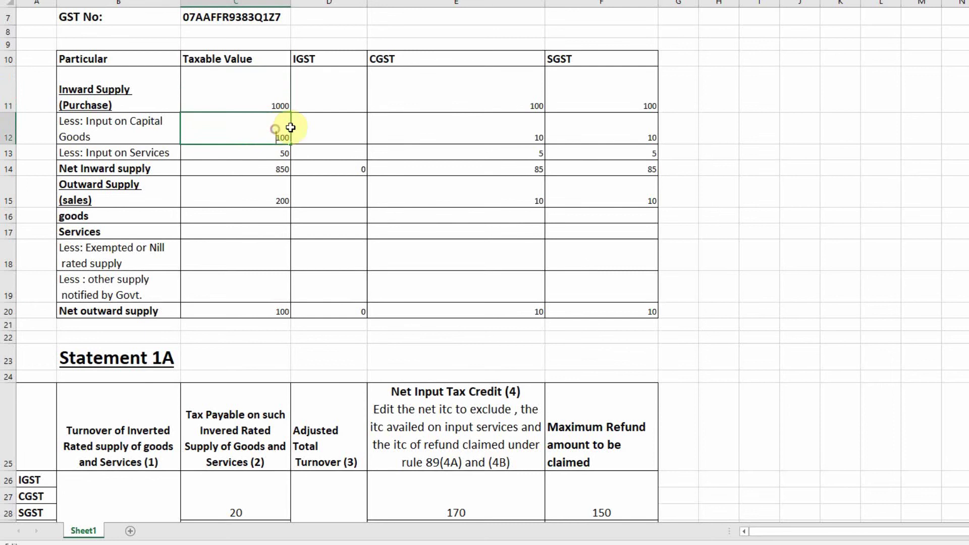
pyautogui.click(281, 152)
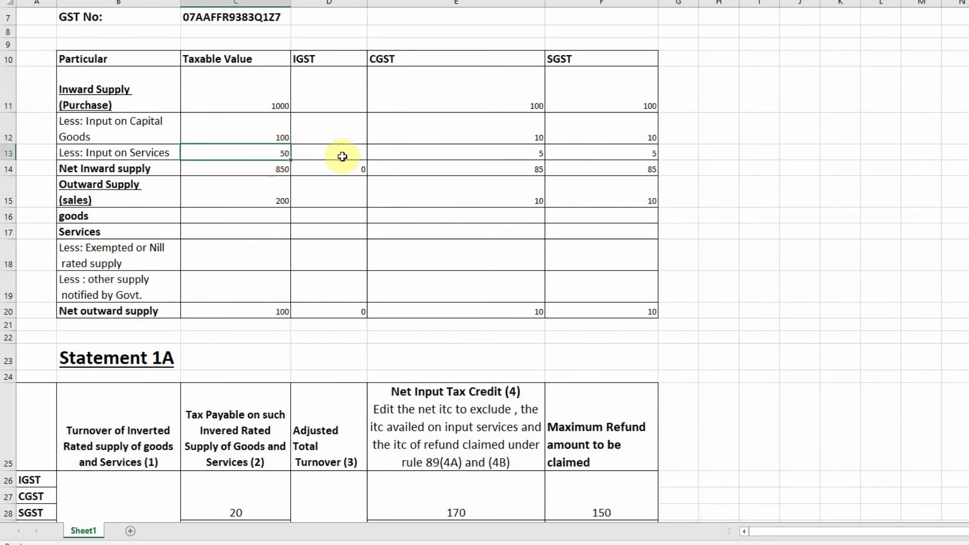
pyautogui.click(149, 80)
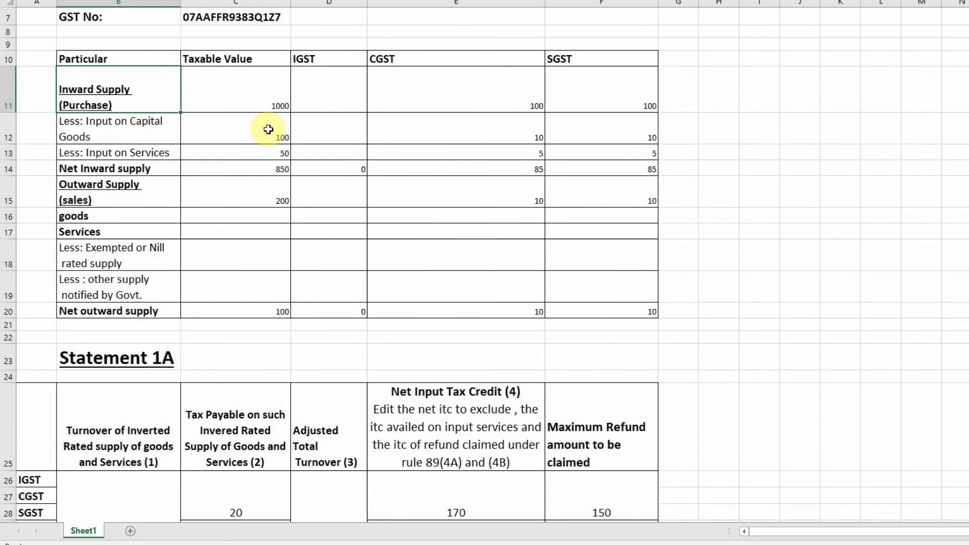
pyautogui.click(269, 129)
pyautogui.click(529, 172)
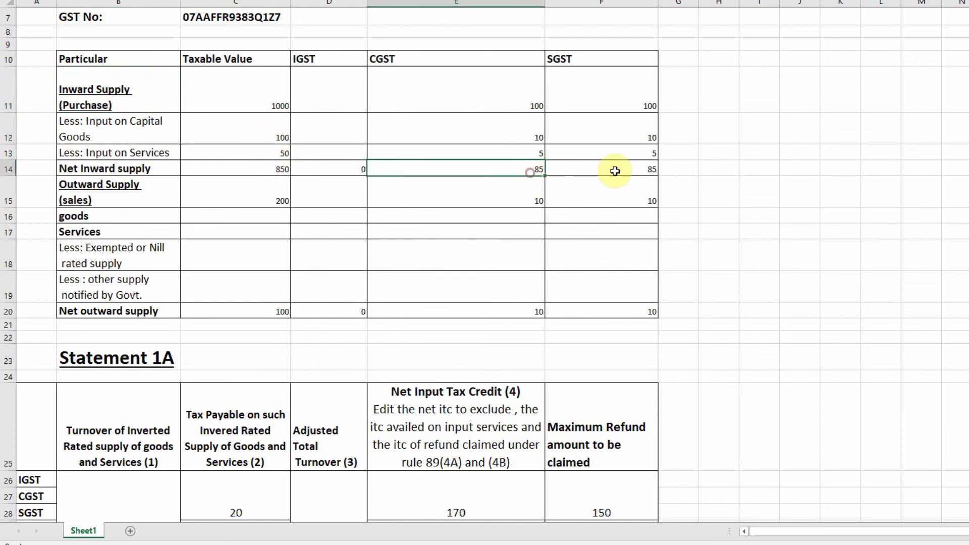
pyautogui.click(630, 168)
pyautogui.click(497, 166)
pyautogui.click(619, 171)
# Clear row 15 and enter goods taxable value 300 with CGST 30 and SGST 30
pyautogui.click(267, 197)
pyautogui.press('Delete')
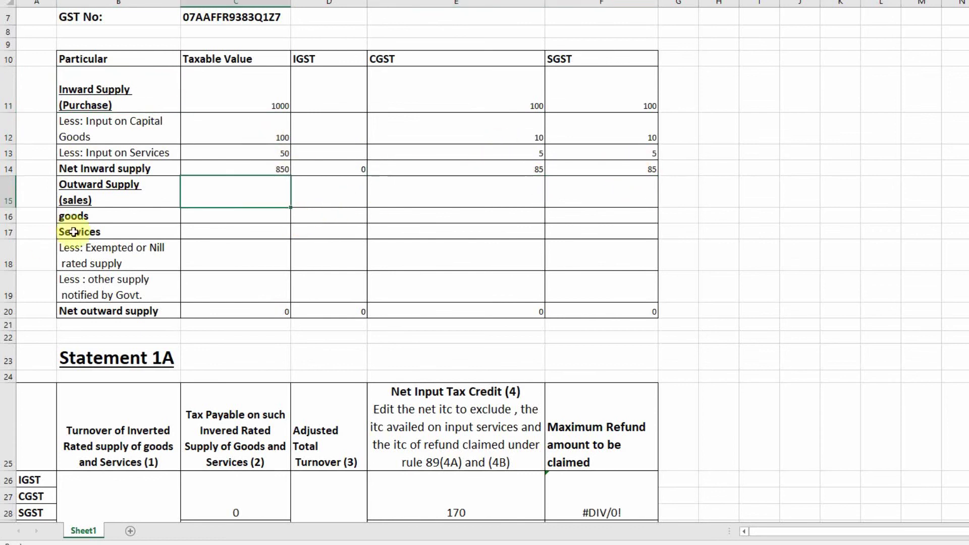
pyautogui.click(227, 220)
pyautogui.write('300')
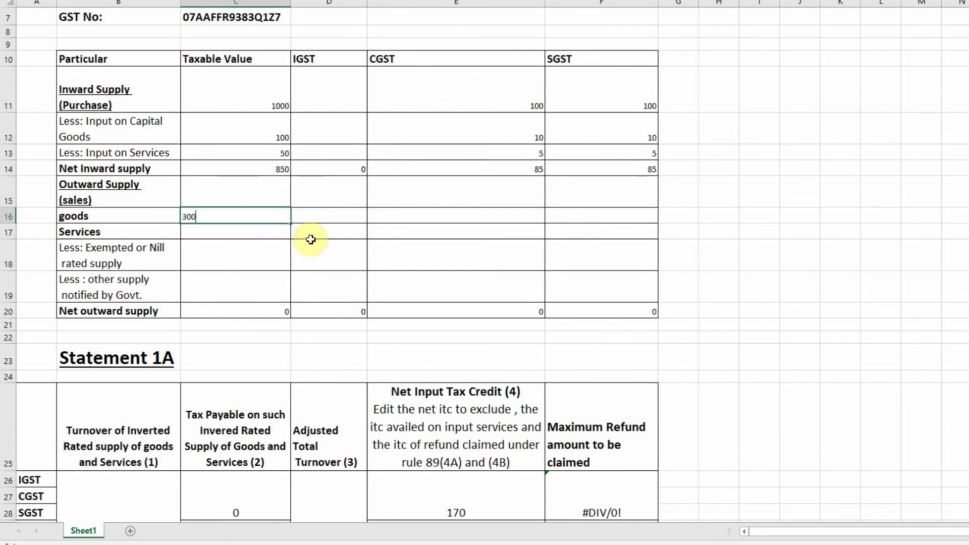
pyautogui.press('Return')
pyautogui.press('Up')
pyautogui.press('Right')
pyautogui.press('Right')
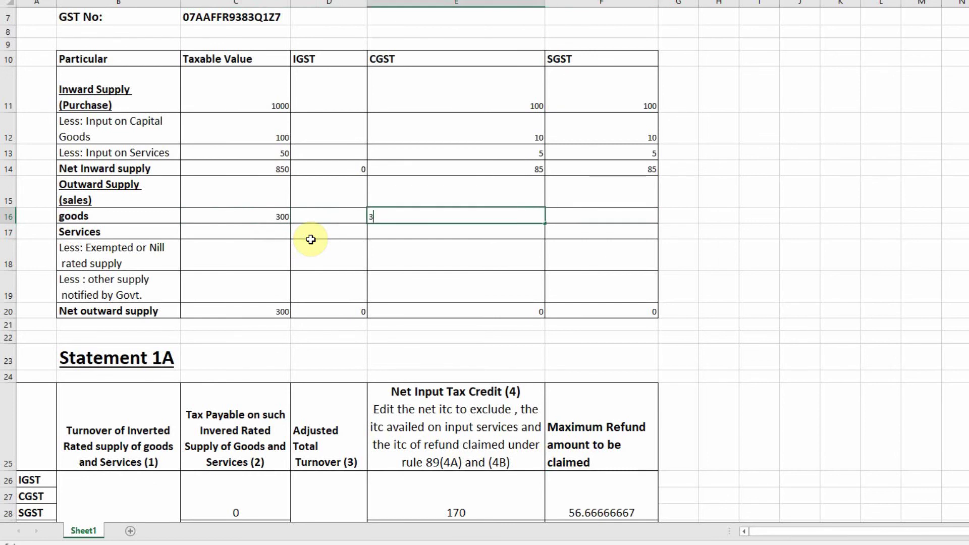
pyautogui.press('Return')
pyautogui.press('Up')
pyautogui.press('Right')
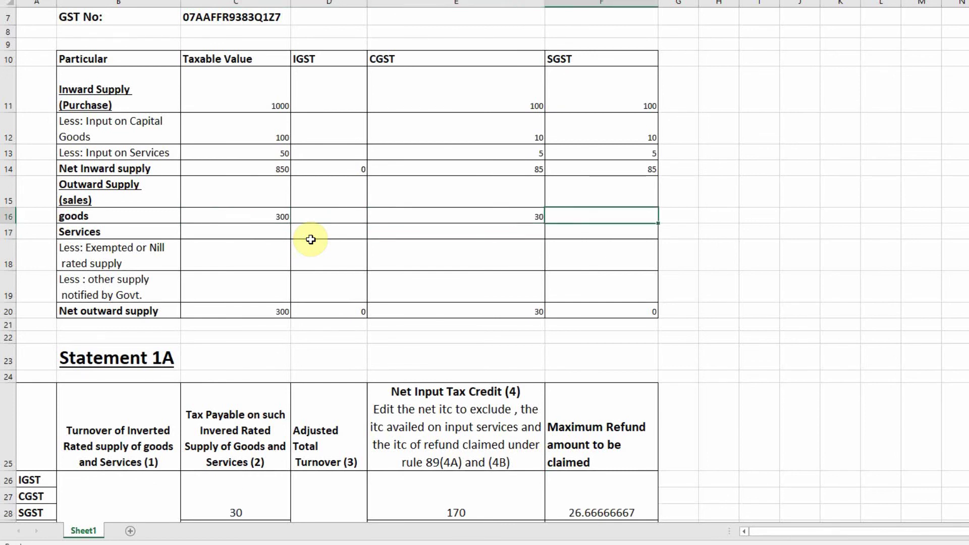
pyautogui.write('0')
pyautogui.press('Return')
# Enter services taxable value 100 with CGST 10 and SGST 10
pyautogui.press('Left')
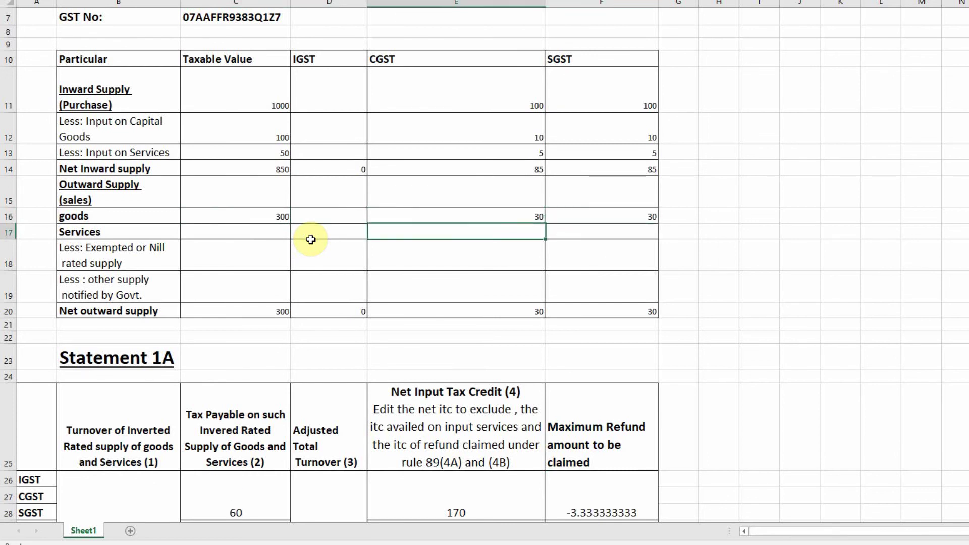
pyautogui.press('Left')
pyautogui.press('Left')
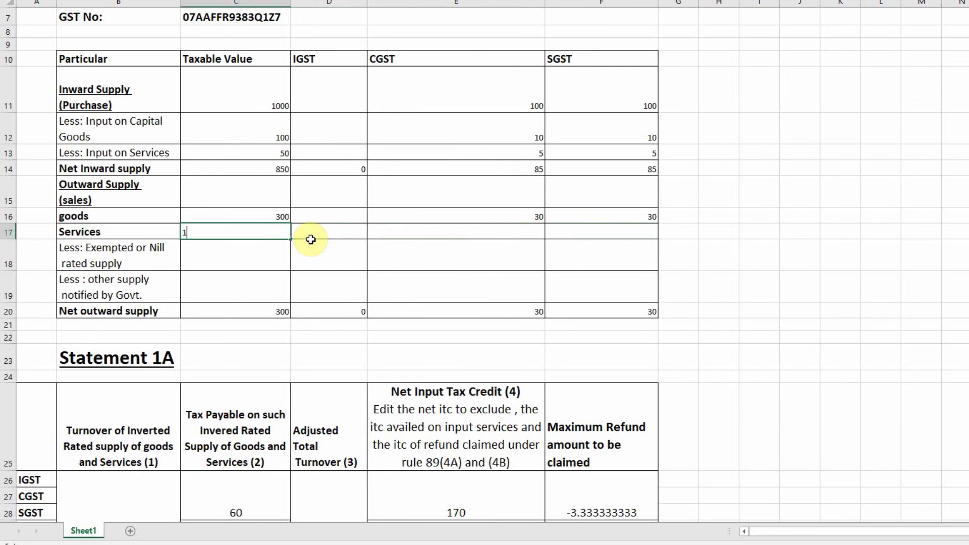
pyautogui.press('Return')
pyautogui.press('Up')
pyautogui.press('Right')
pyautogui.press('Right')
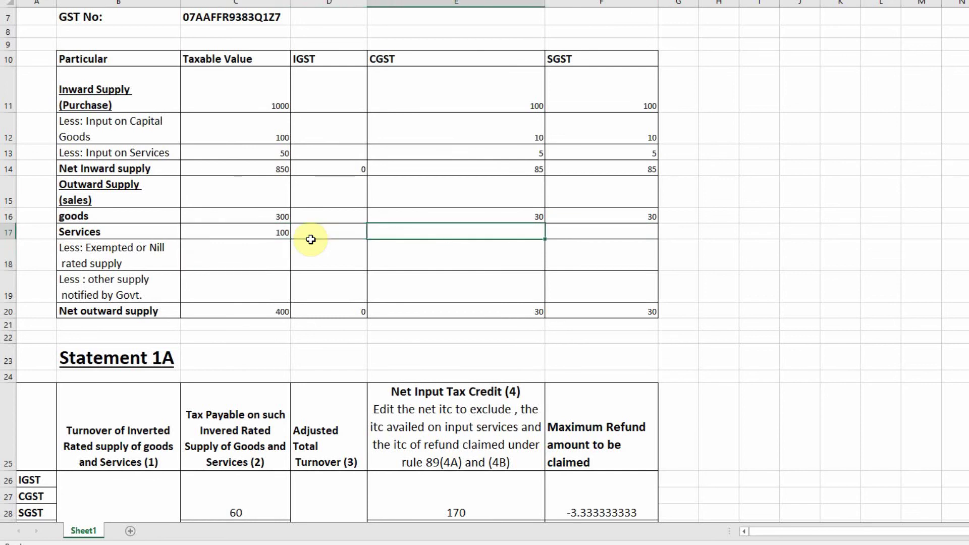
pyautogui.write('0')
pyautogui.press('Return')
pyautogui.press('Up')
pyautogui.press('Right')
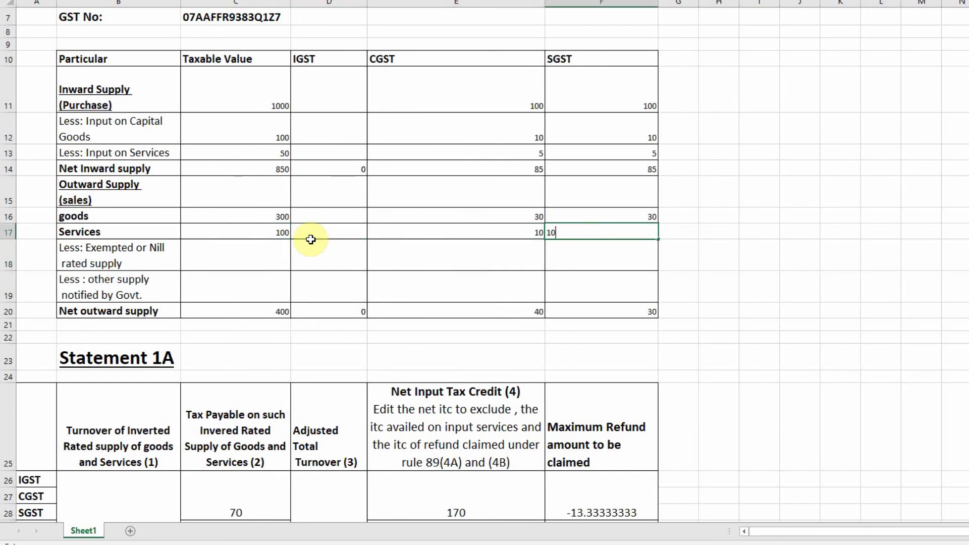
pyautogui.press('Return')
# Enter and correct the exempted or nil-rated supply value
pyautogui.press('Left')
pyautogui.press('Left')
pyautogui.press('Left')
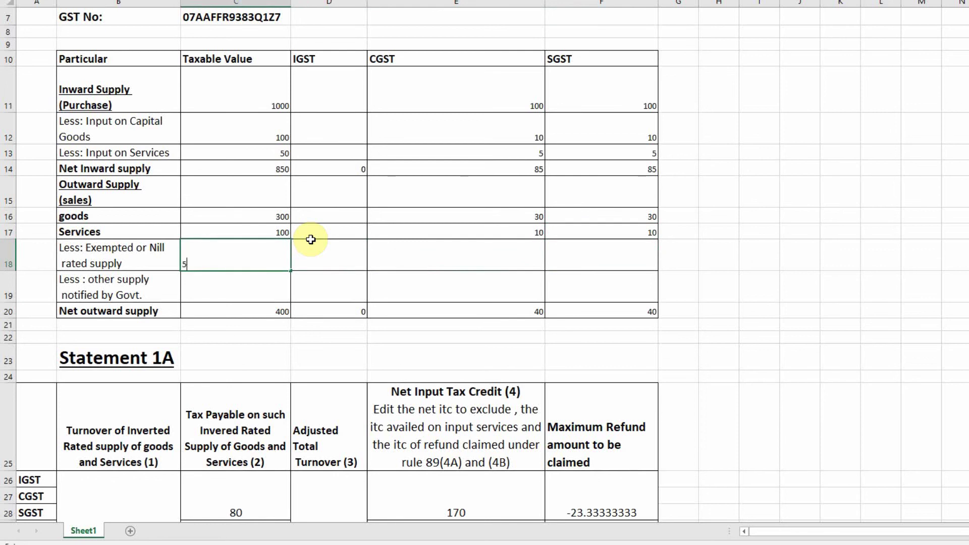
pyautogui.press('Return')
pyautogui.press('Up')
pyautogui.press('F2')
pyautogui.write('0')
pyautogui.press('Return')
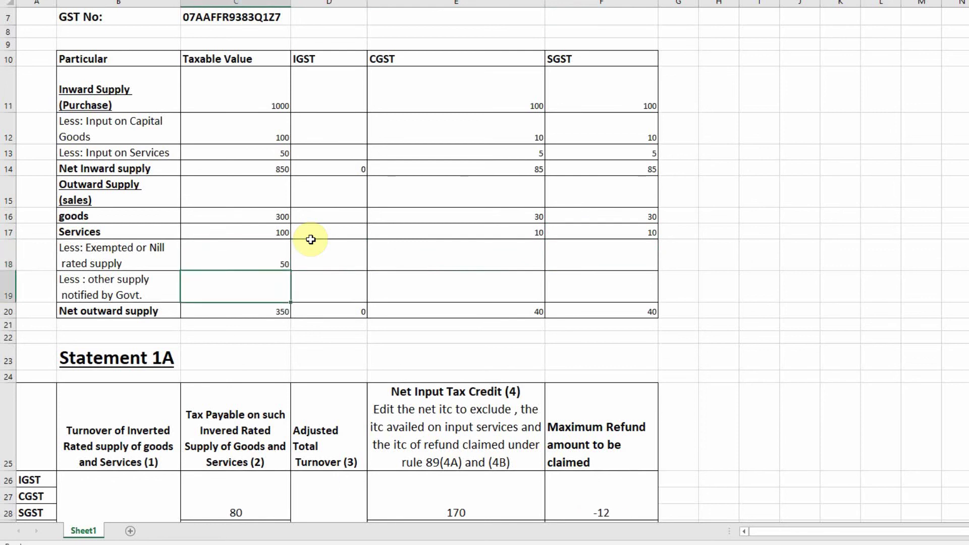
pyautogui.press('Up')
# Enter other notified supply 10 with CGST 1 and SGST 1, giving net outward supply 340/39/39
pyautogui.press('Down')
pyautogui.press('Up')
pyautogui.press('Down')
pyautogui.write('10')
pyautogui.press('Return')
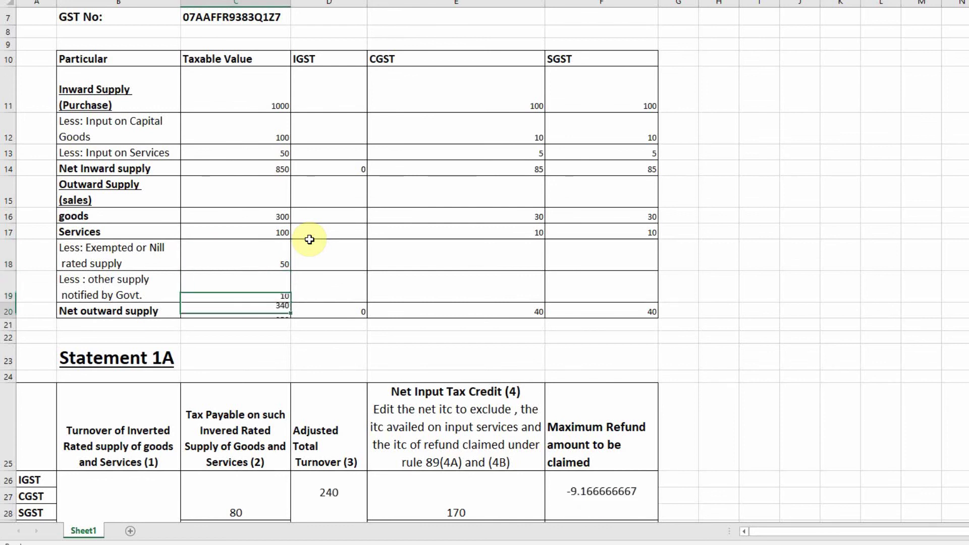
pyautogui.press('Up')
pyautogui.press('Right')
pyautogui.press('Right')
pyautogui.write('1')
pyautogui.press('Return')
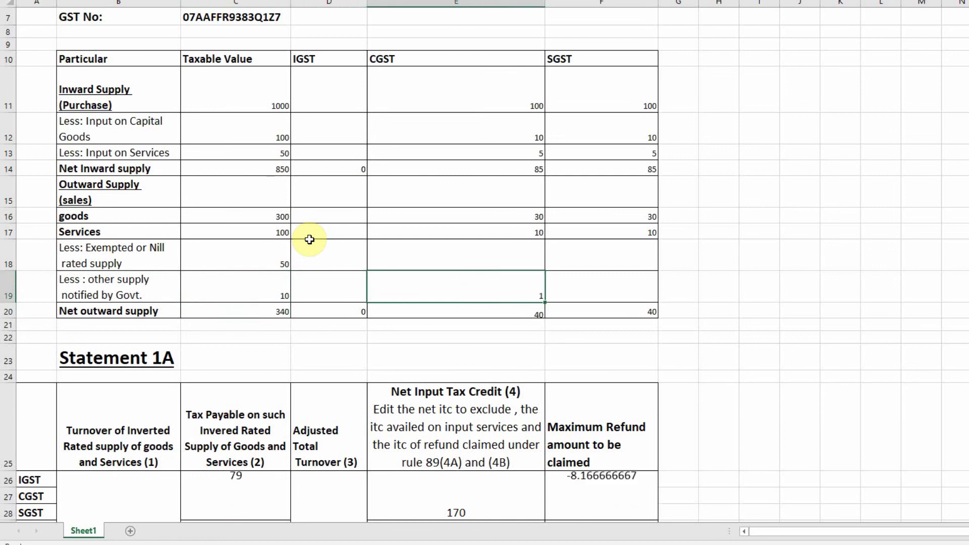
pyautogui.press('Up')
pyautogui.press('Right')
pyautogui.write('1')
pyautogui.press('Return')
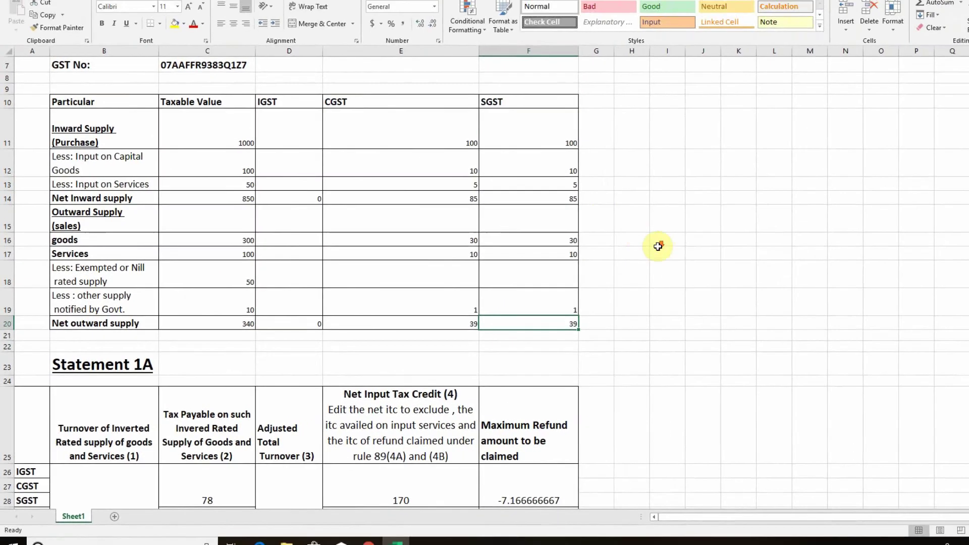
pyautogui.scroll(-3, 96, 191)
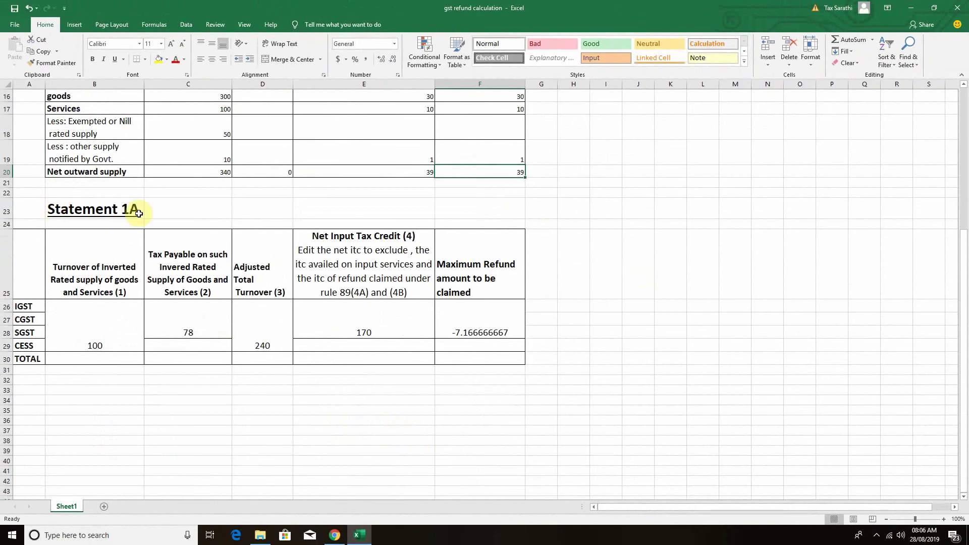
pyautogui.click(335, 535)
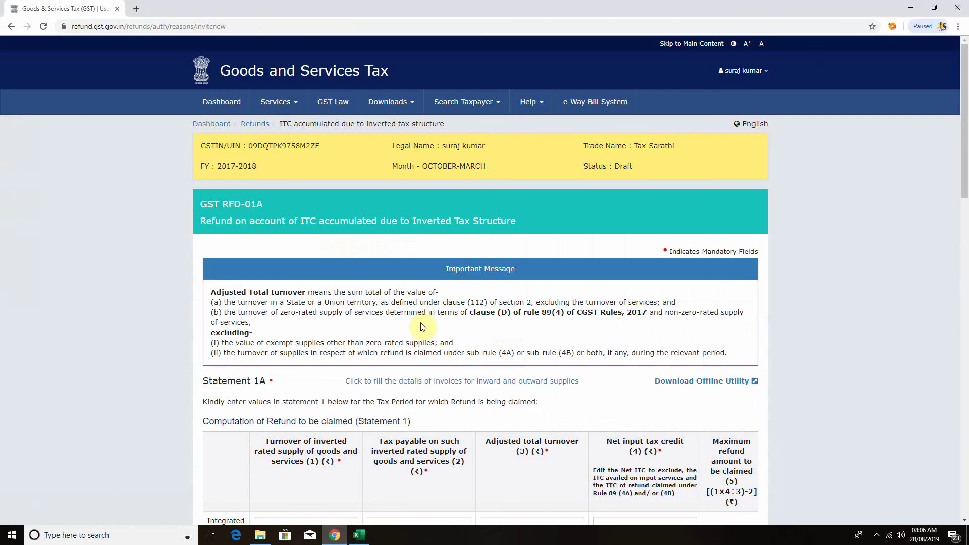
pyautogui.scroll(-6, 423, 327)
pyautogui.scroll(-2, 587, 350)
pyautogui.scroll(2, 385, 147)
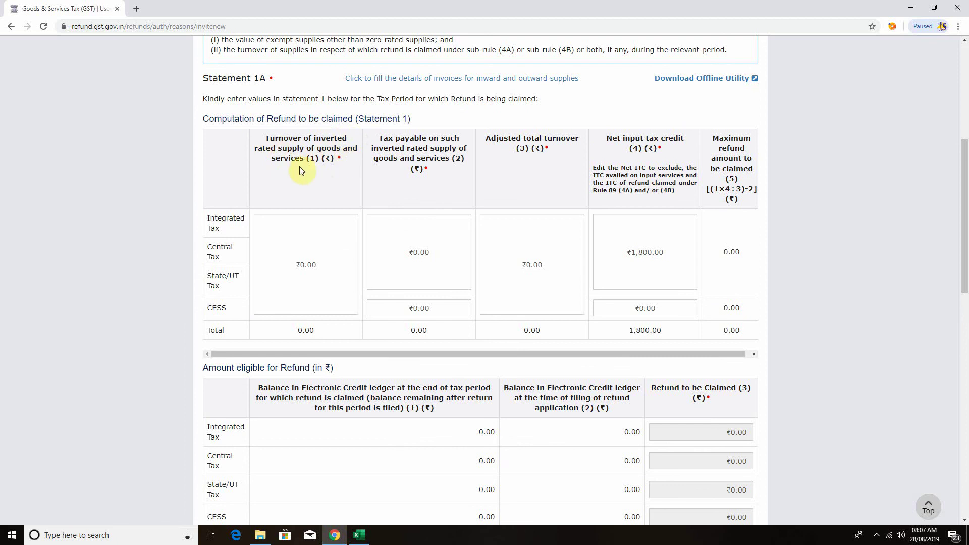
pyautogui.hotkey('alt', 'Tab')
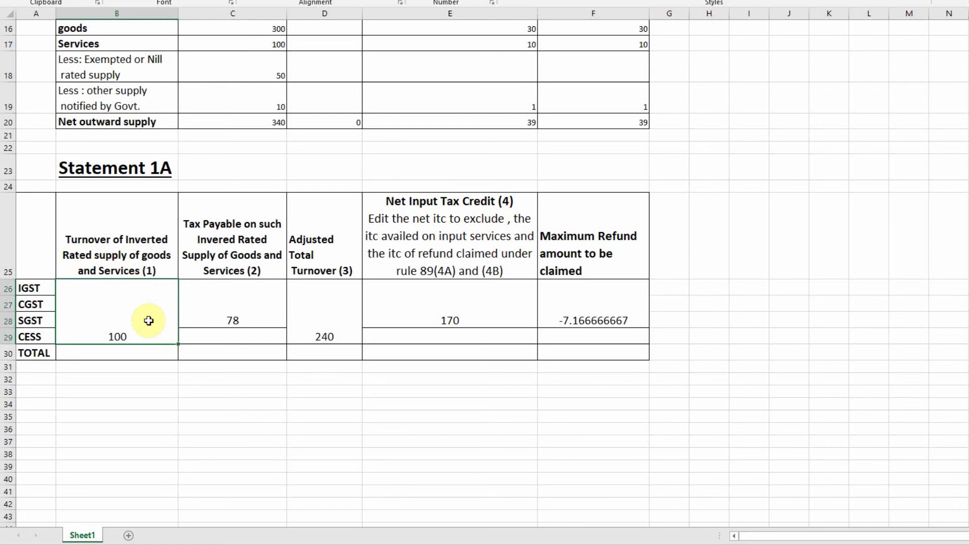
# Point the Statement 1A inverted-rated turnover at net outward supply C20 so it reads 340
pyautogui.scroll(1, 152, 312)
pyautogui.scroll(1, 217, 320)
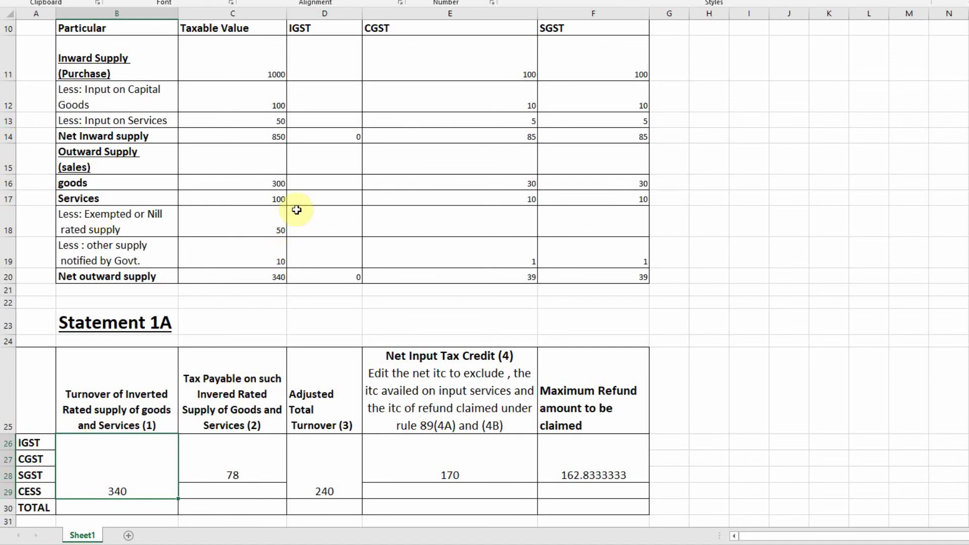
pyautogui.click(277, 290)
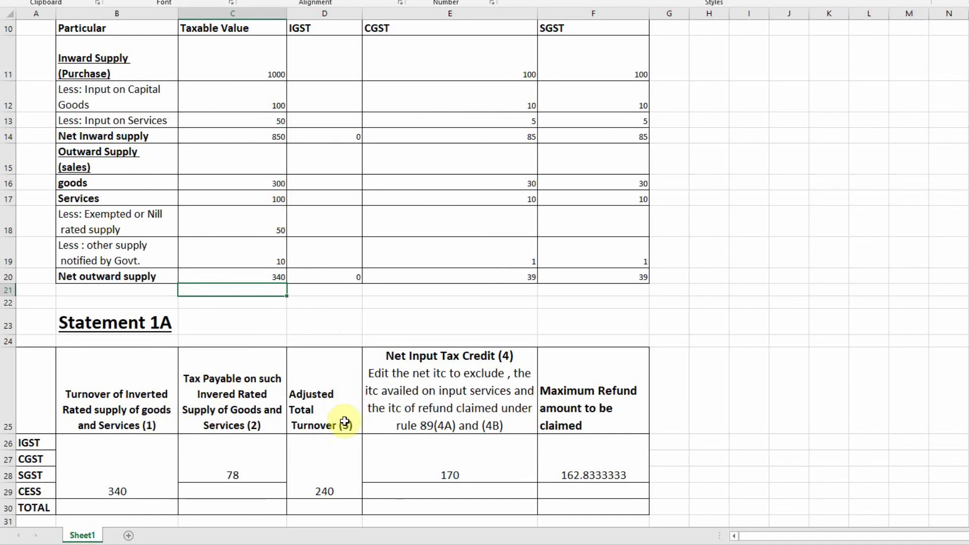
pyautogui.scroll(-1, 272, 328)
pyautogui.scroll(1, 252, 363)
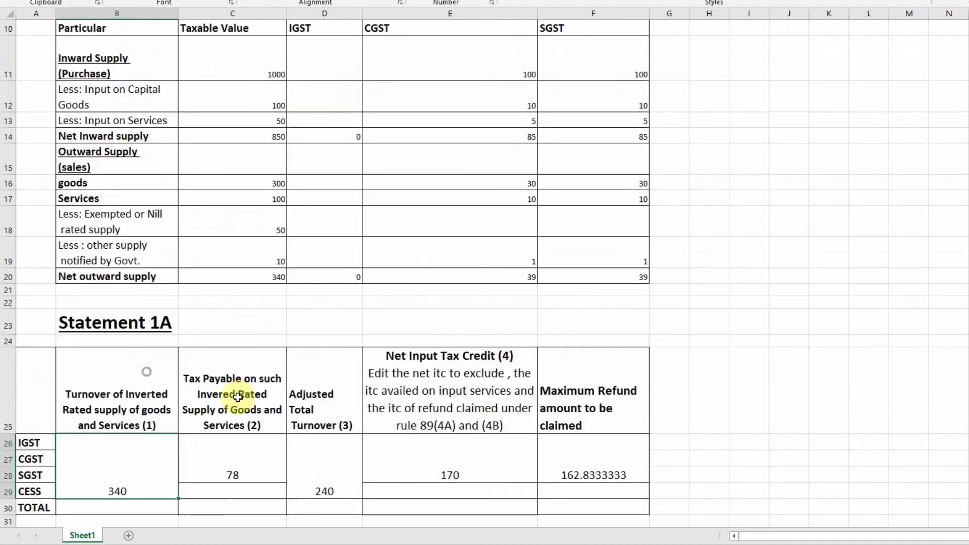
pyautogui.click(250, 396)
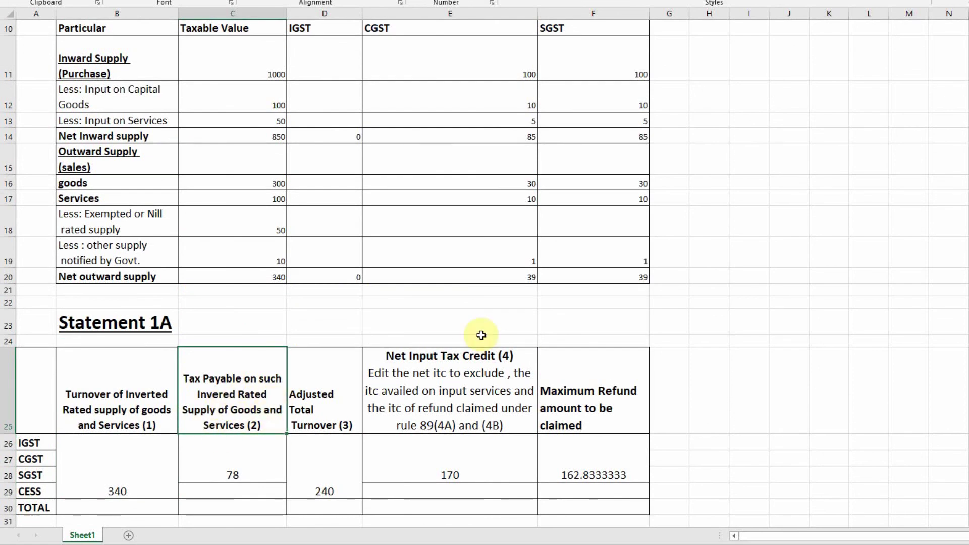
pyautogui.keyDown('shift'); pyautogui.click(532, 310); pyautogui.keyUp('shift')
pyautogui.moveTo(530, 277); pyautogui.dragTo(613, 279)
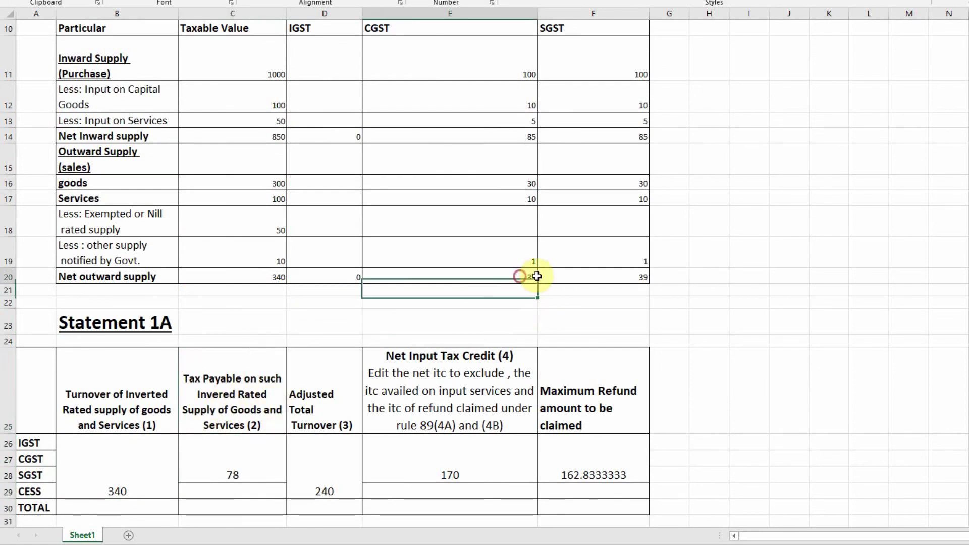
pyautogui.click(214, 450)
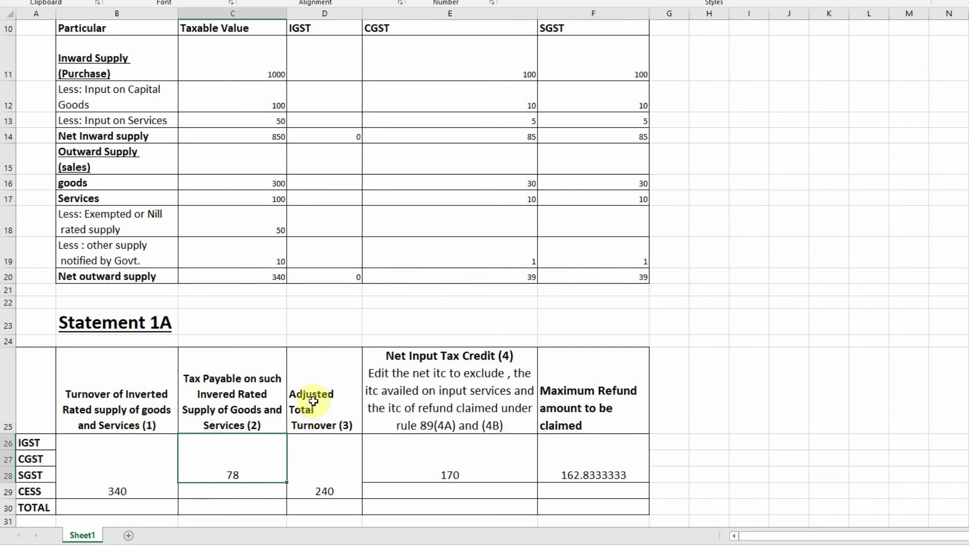
pyautogui.click(327, 464)
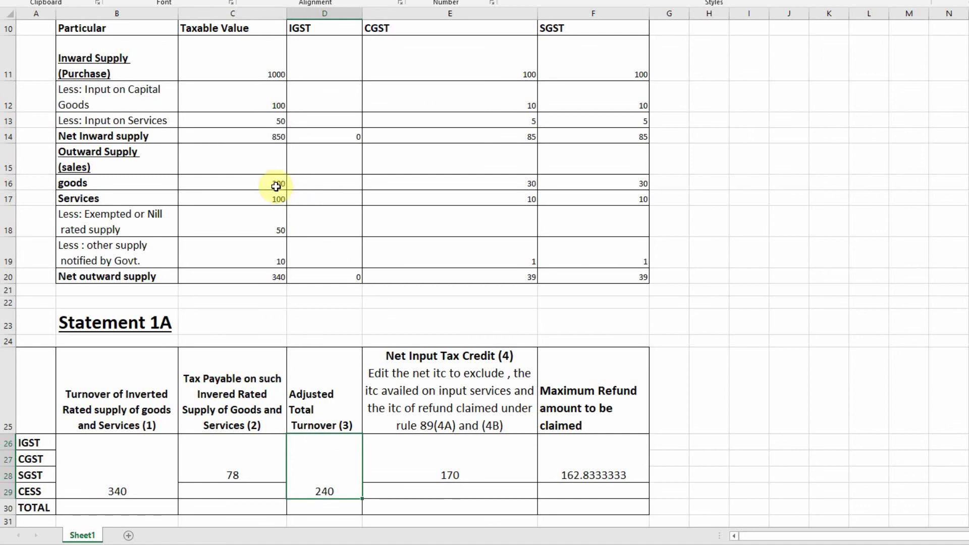
pyautogui.click(280, 188)
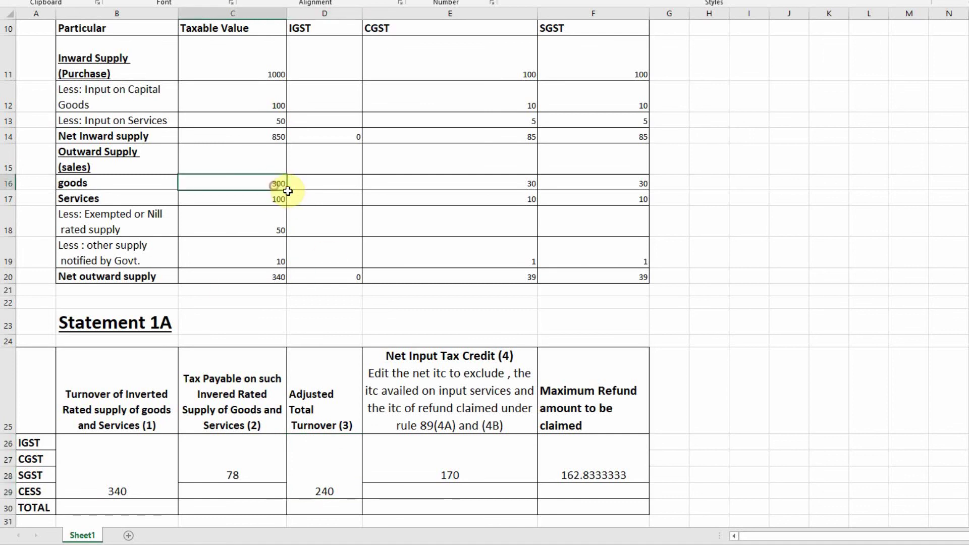
pyautogui.click(283, 239)
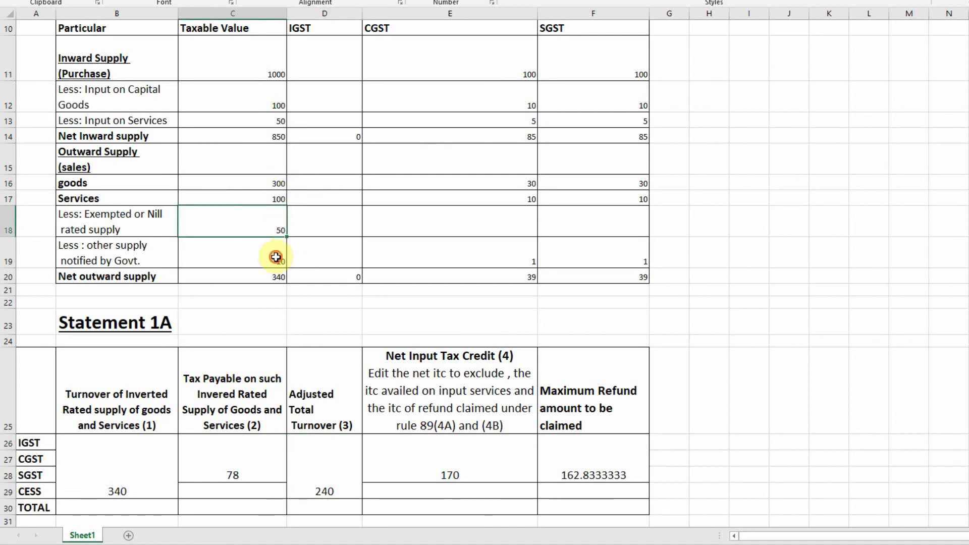
pyautogui.click(276, 258)
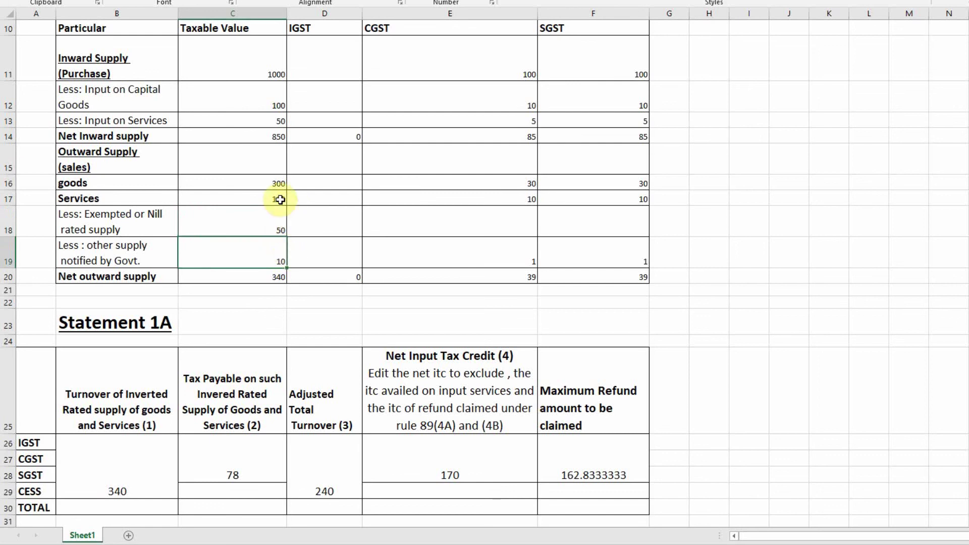
pyautogui.click(280, 200)
pyautogui.click(280, 276)
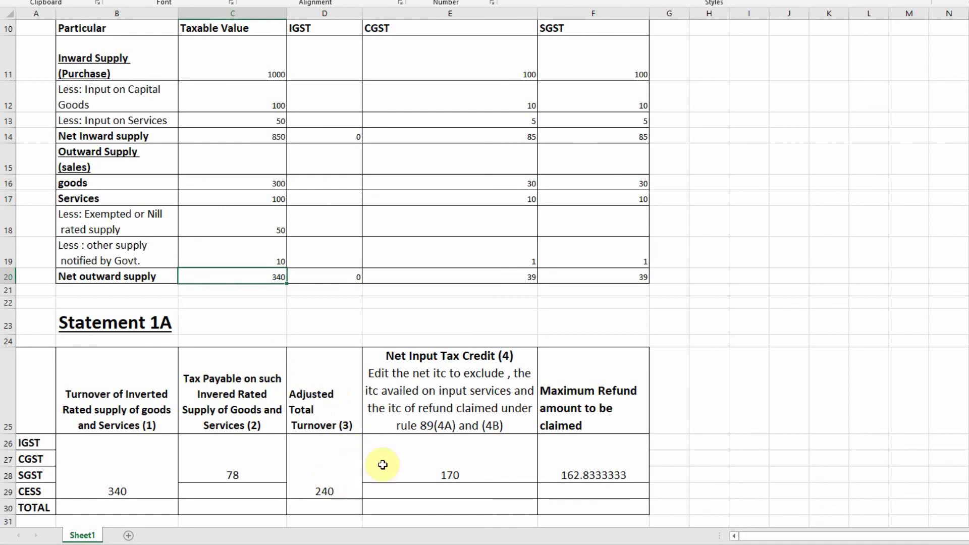
pyautogui.click(392, 357)
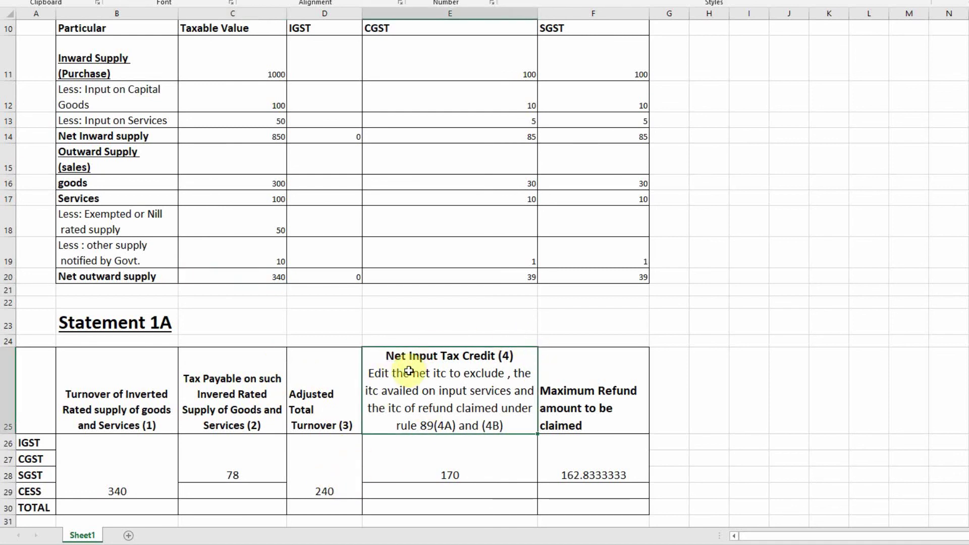
pyautogui.click(444, 459)
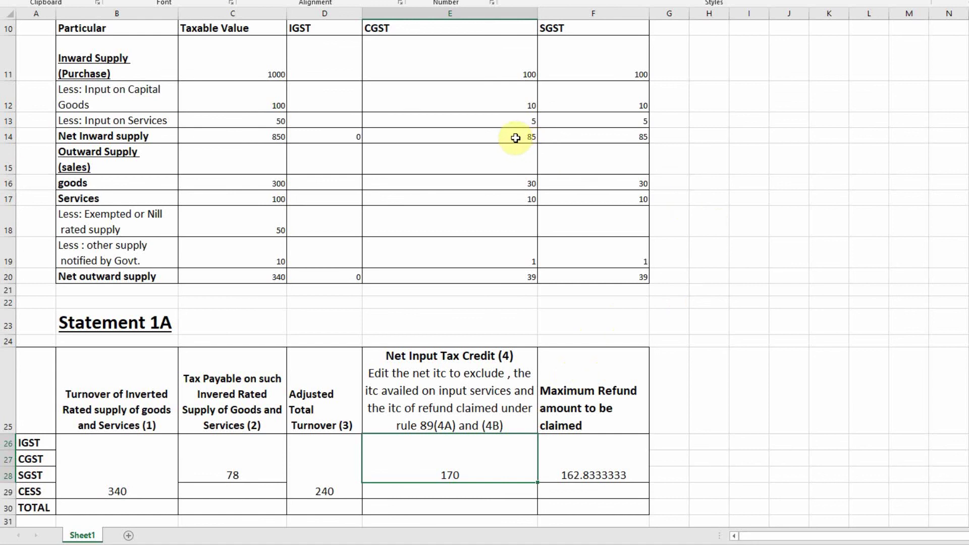
# Wrap the maximum refund formula in ROUND(…,0) so 162.8333333 displays as 163
pyautogui.moveTo(514, 135); pyautogui.dragTo(585, 137)
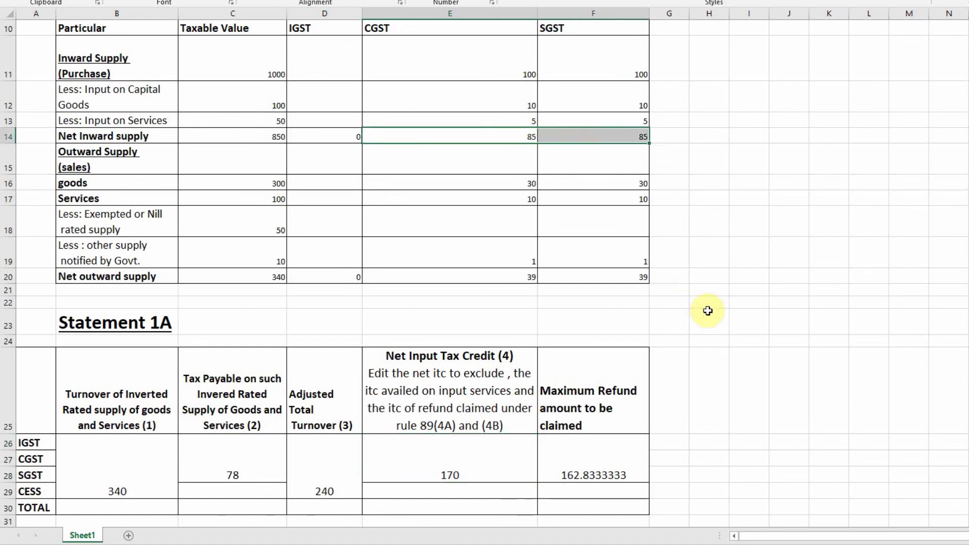
pyautogui.scroll(-3, 718, 334)
pyautogui.scroll(2, 713, 334)
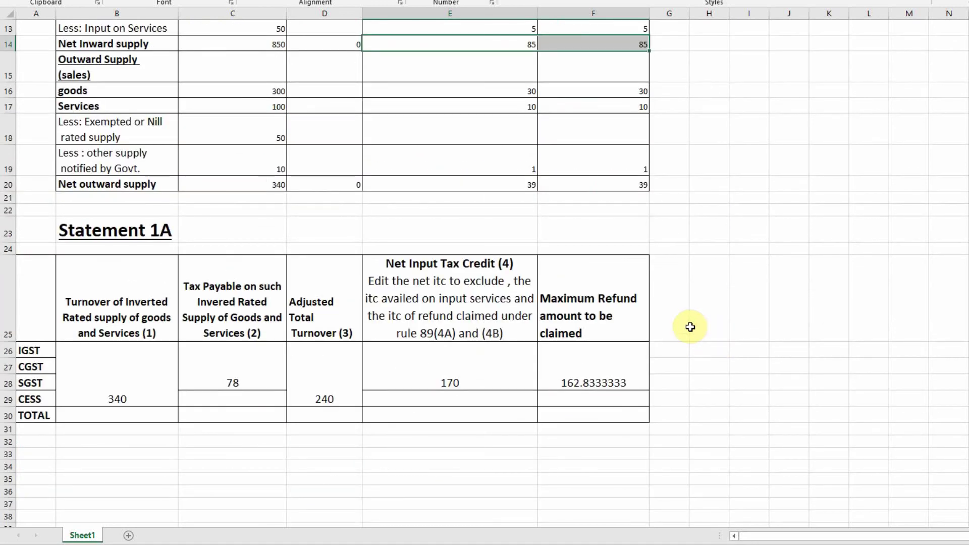
pyautogui.scroll(1, 688, 325)
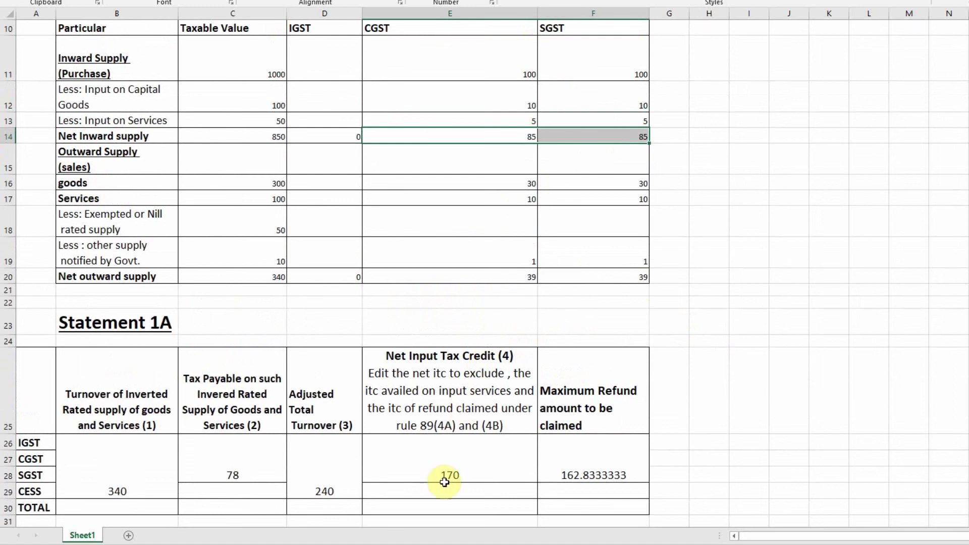
pyautogui.click(442, 460)
pyautogui.click(580, 472)
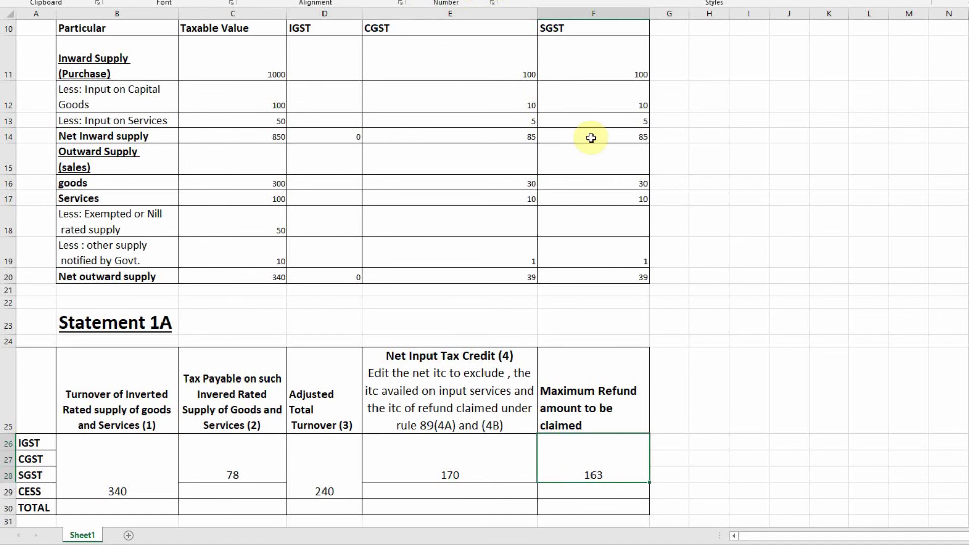
pyautogui.click(709, 341)
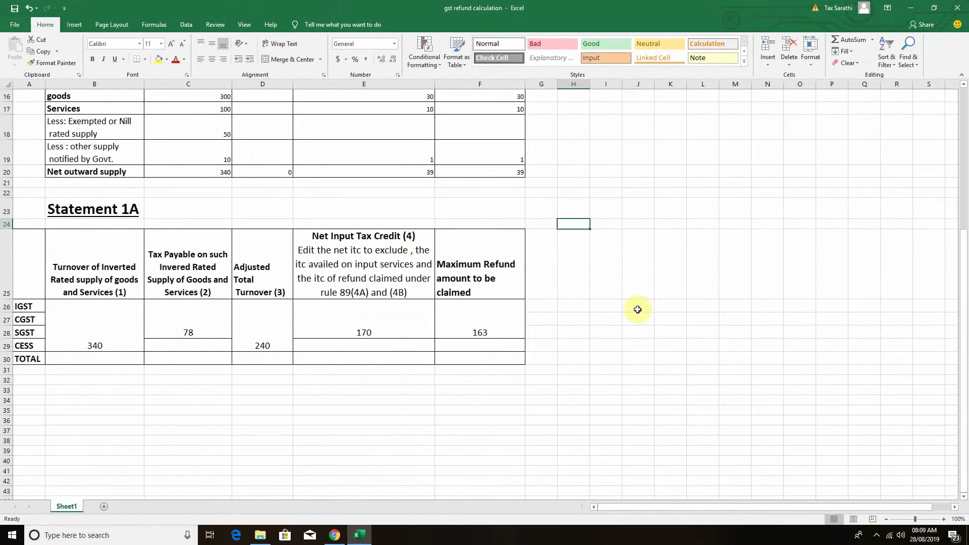
# Return to the RFD-01A refund page and show the Adjusted Total turnover message above Statement 1A
pyautogui.hotkey('alt', 'Tab')
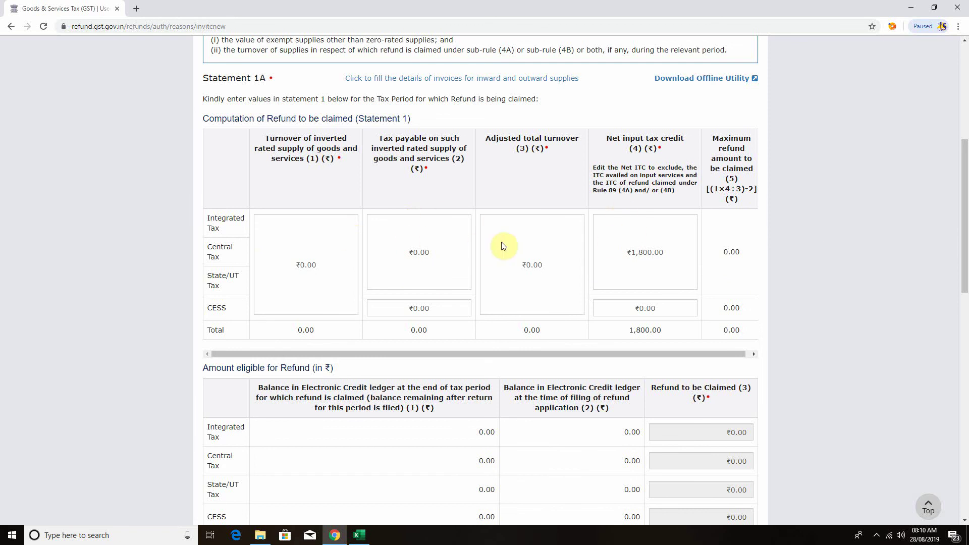
pyautogui.hotkey('alt', 'Tab')
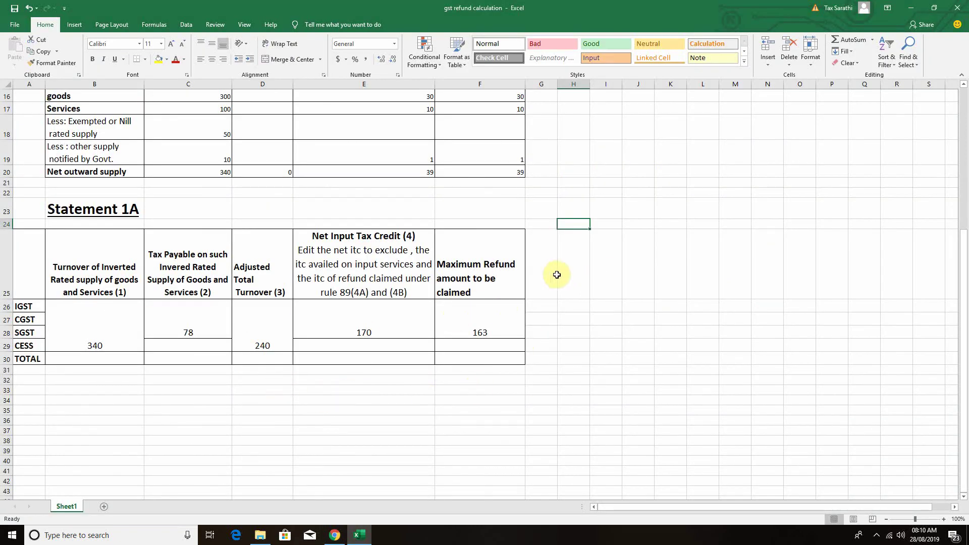
pyautogui.hotkey('alt', 'Tab')
pyautogui.scroll(2, 504, 202)
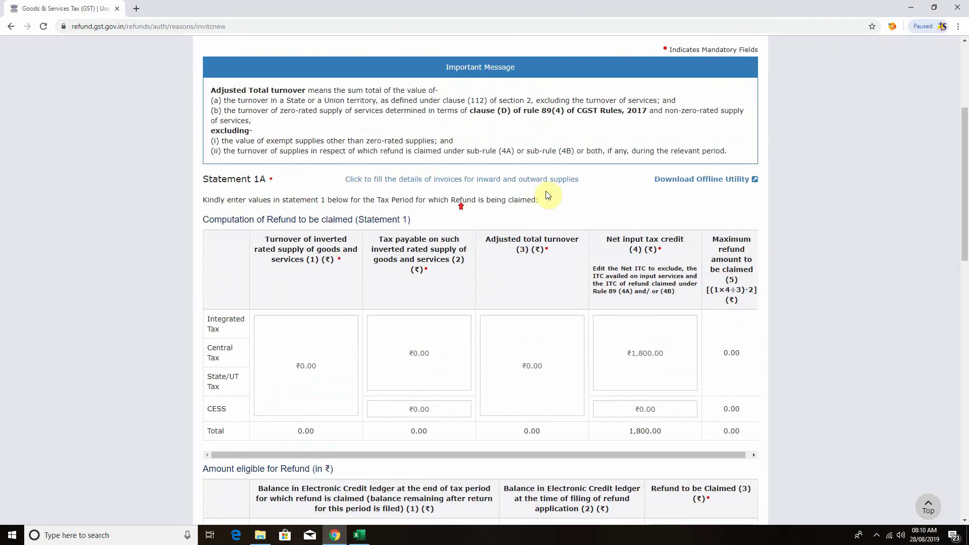